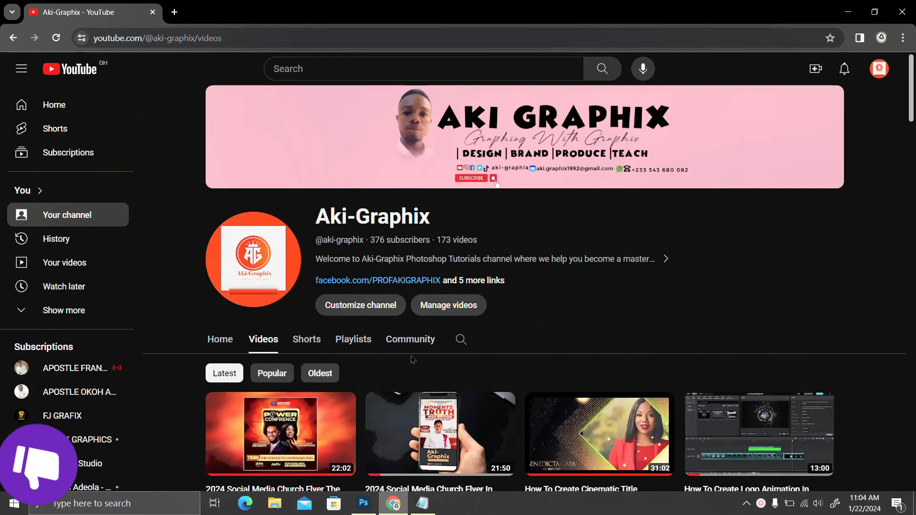
Look through the uploaded videos on the Aki-Graphix YouTube channel, sorted by latest
scroll(412, 334, up, 3)
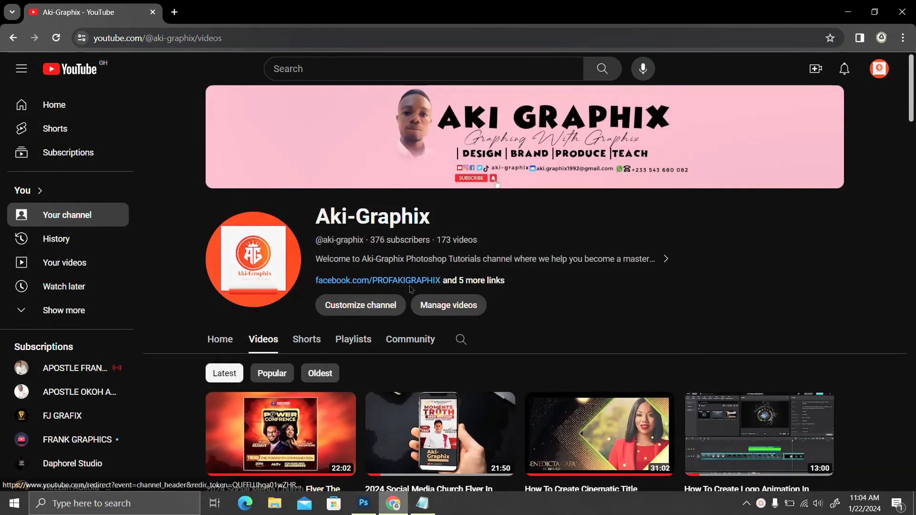
scroll(410, 310, down, 2)
scroll(411, 291, up, 2)
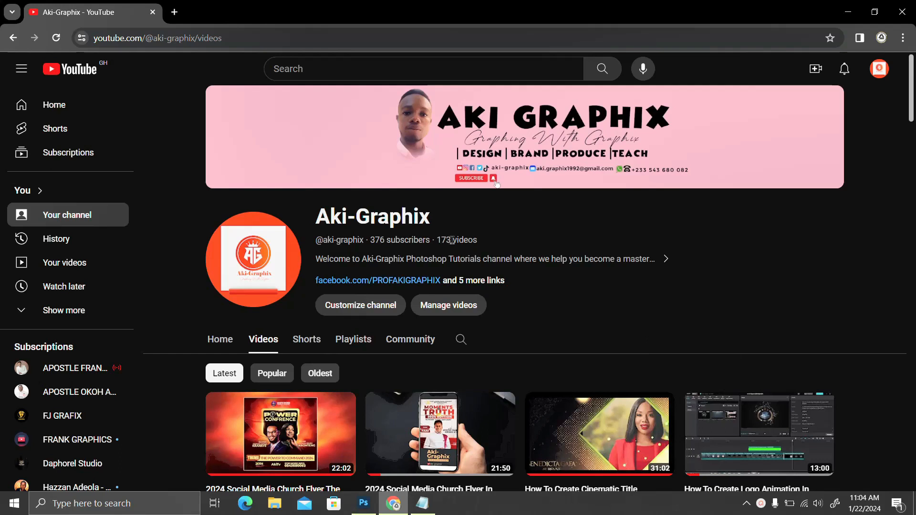
scroll(453, 340, down, 3)
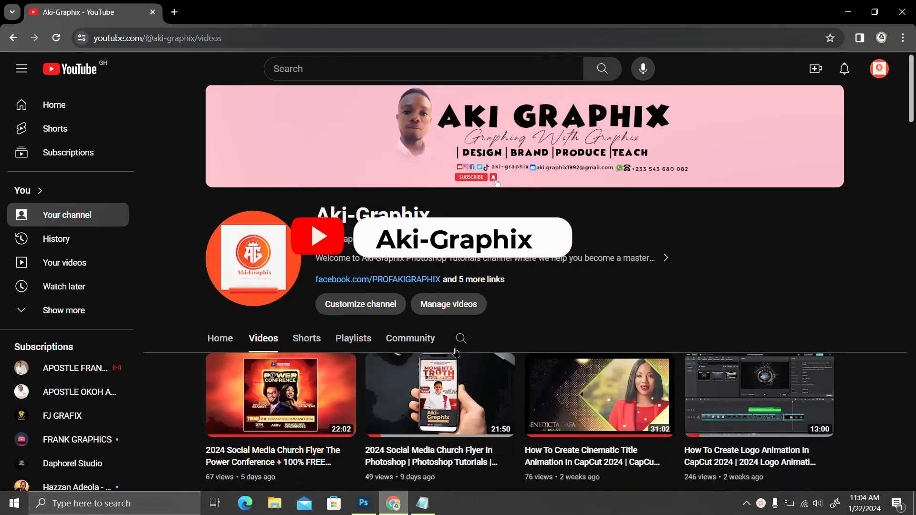
scroll(456, 353, down, 5)
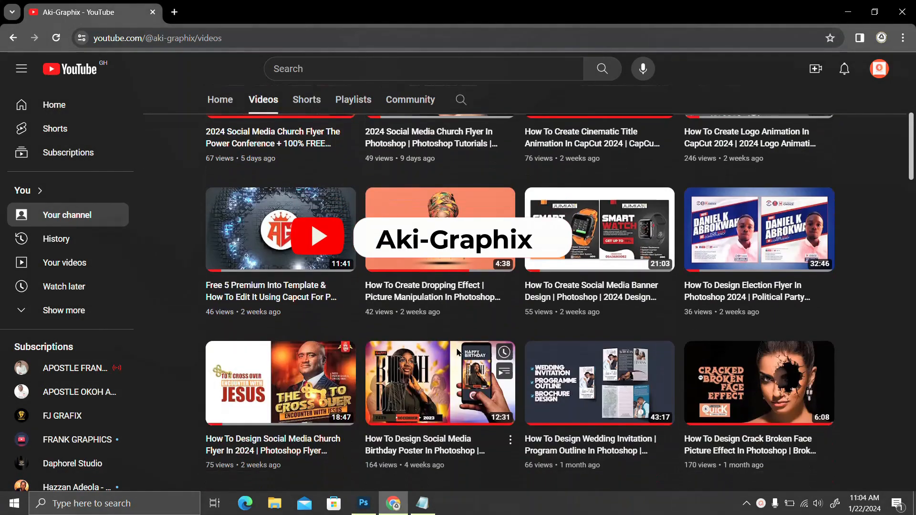
scroll(457, 352, down, 5)
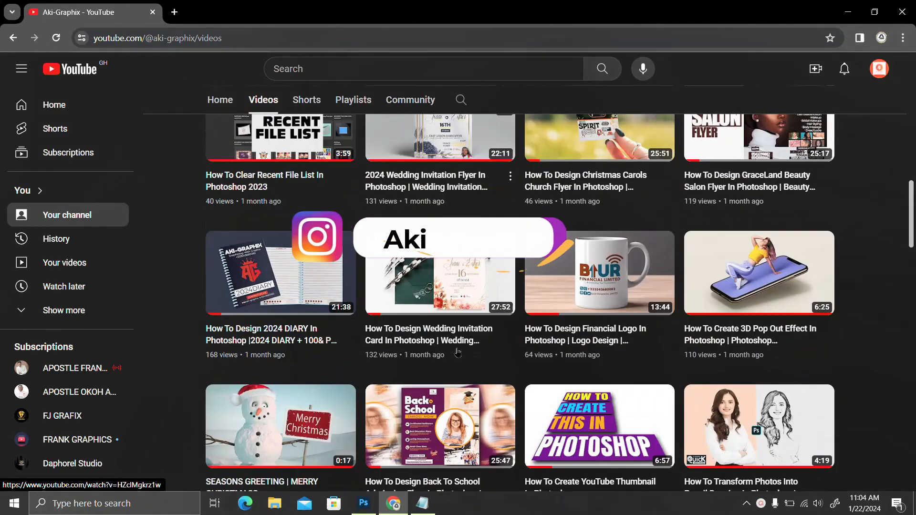
scroll(459, 352, down, 3)
scroll(458, 352, down, 7)
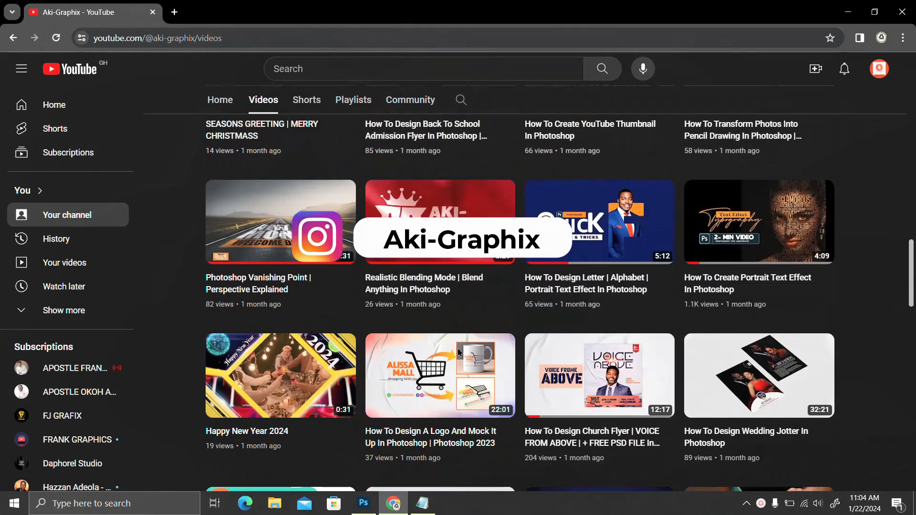
scroll(459, 352, down, 8)
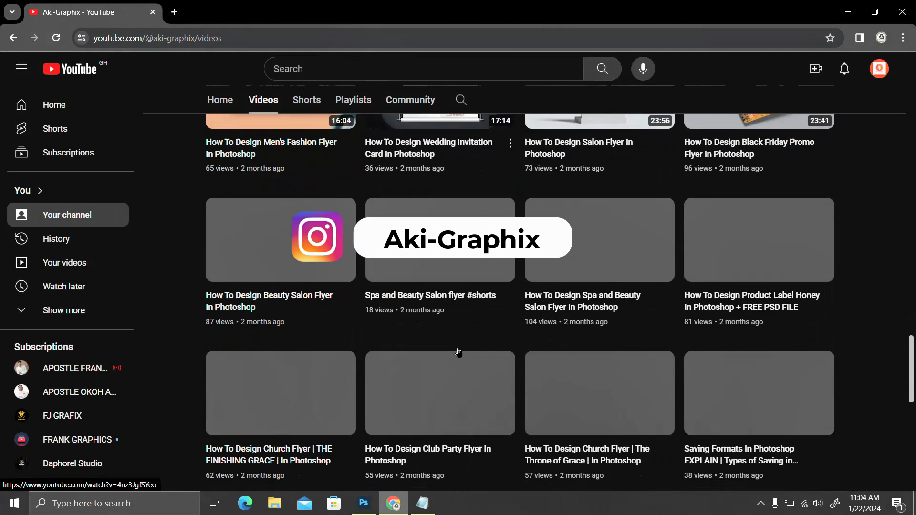
scroll(458, 352, up, 15)
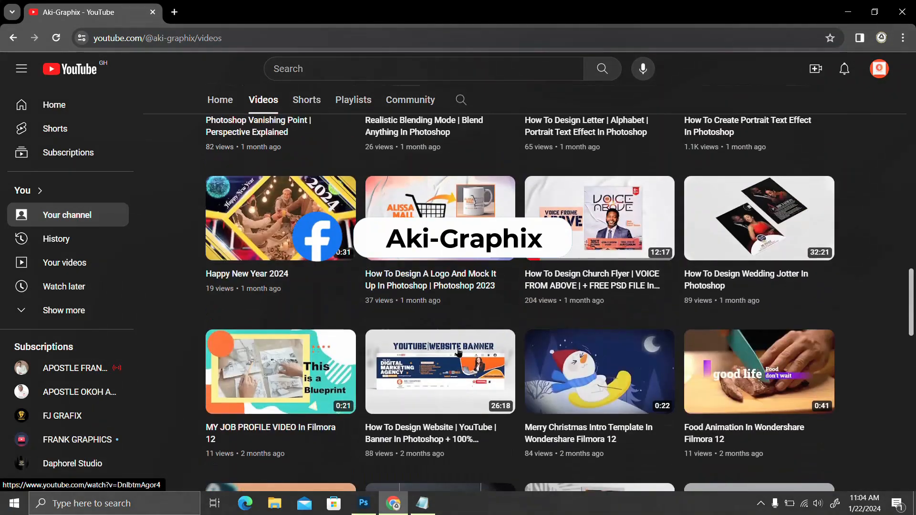
scroll(458, 352, up, 5)
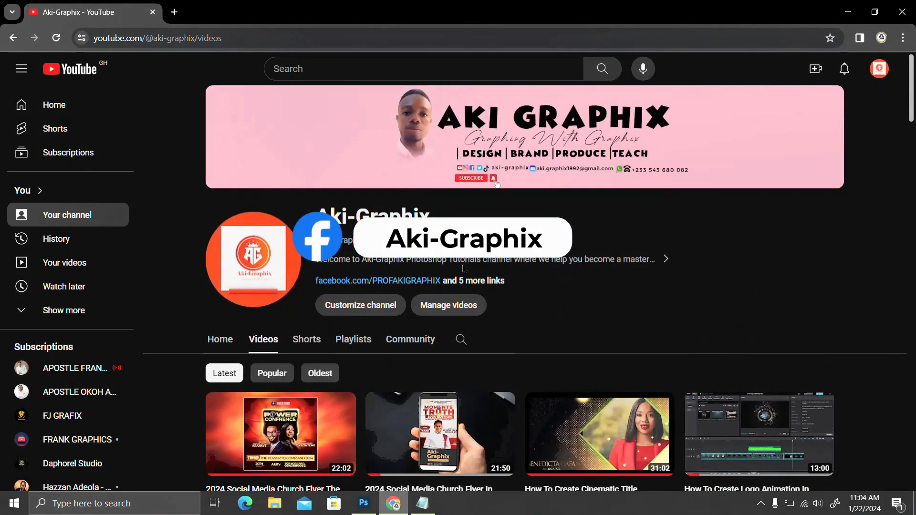
scroll(487, 363, down, 5)
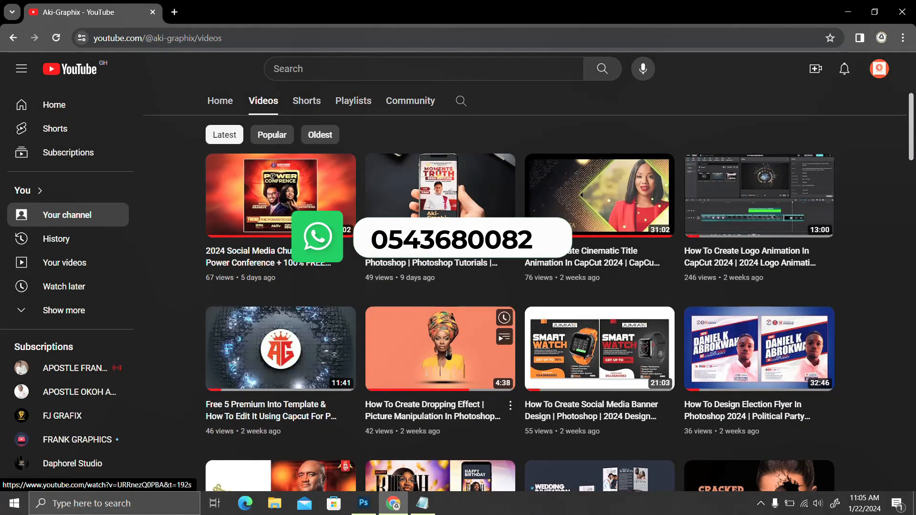
scroll(464, 355, down, 4)
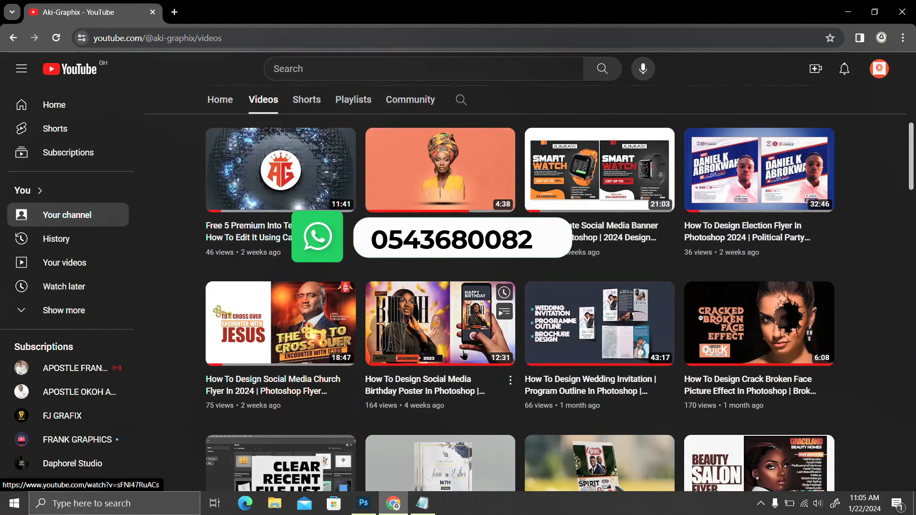
scroll(463, 354, down, 15)
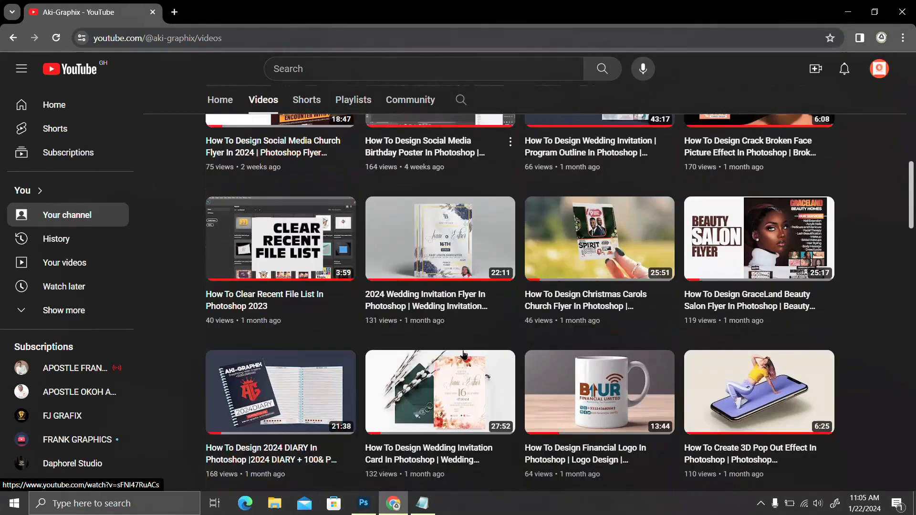
scroll(464, 354, down, 11)
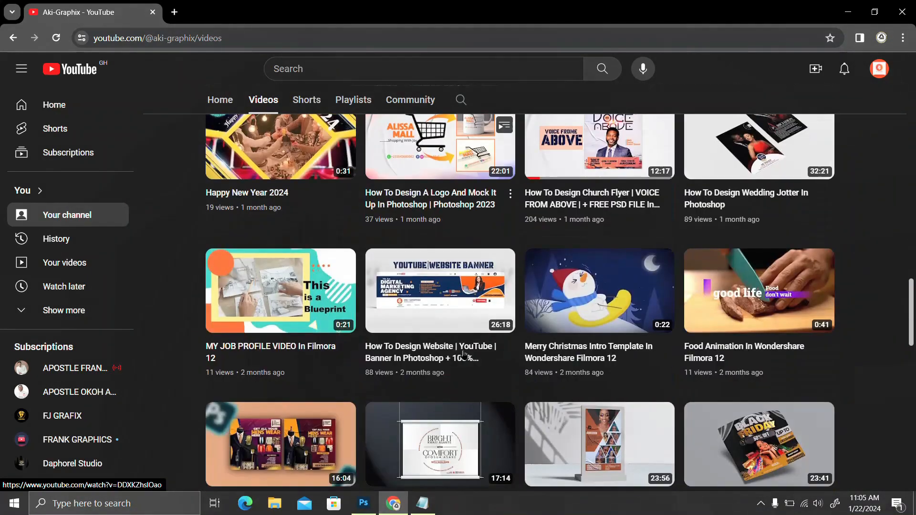
scroll(464, 355, down, 4)
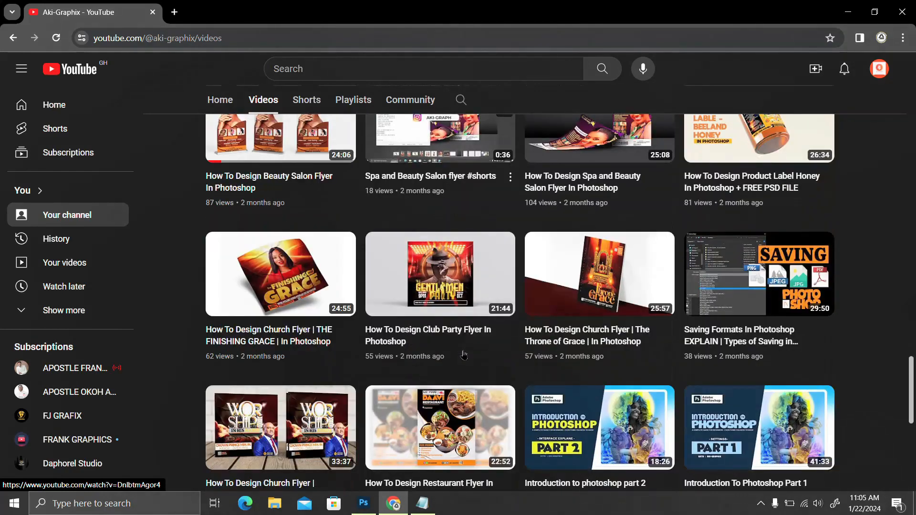
scroll(464, 355, up, 10)
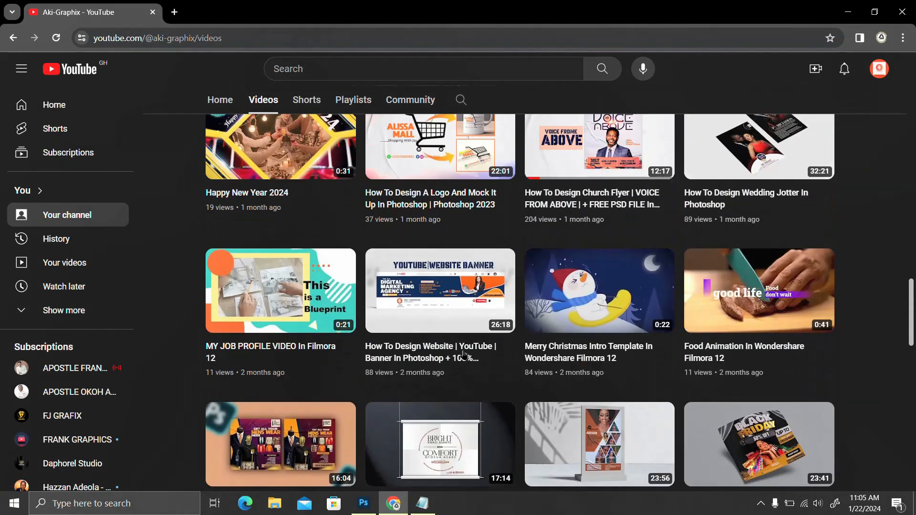
scroll(464, 355, up, 15)
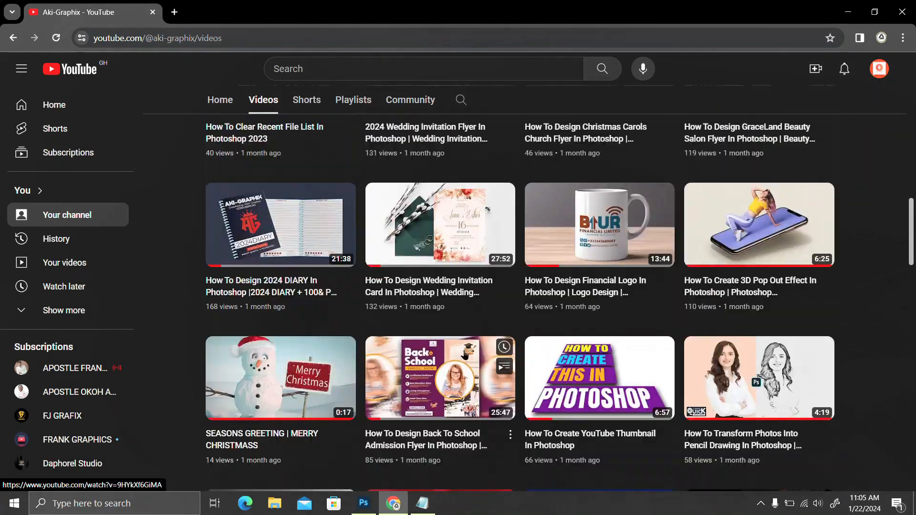
scroll(464, 354, up, 10)
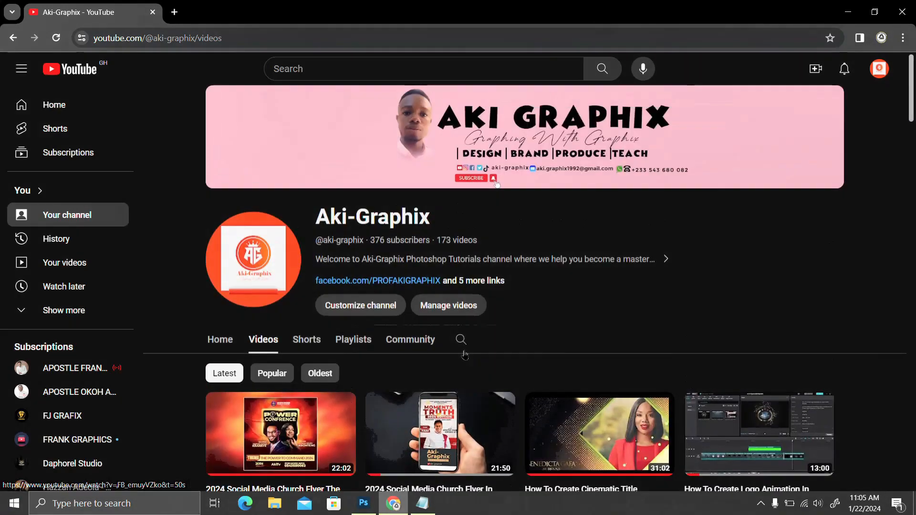
scroll(466, 355, down, 10)
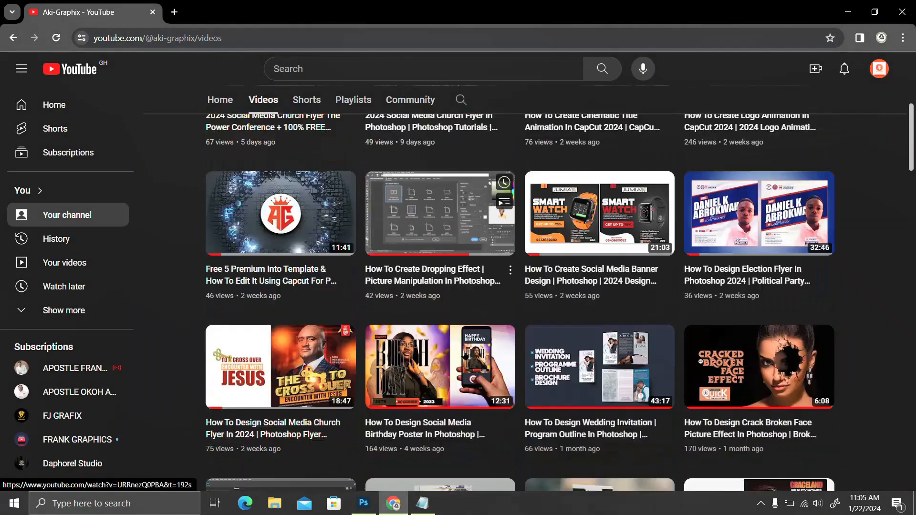
scroll(465, 354, up, 6)
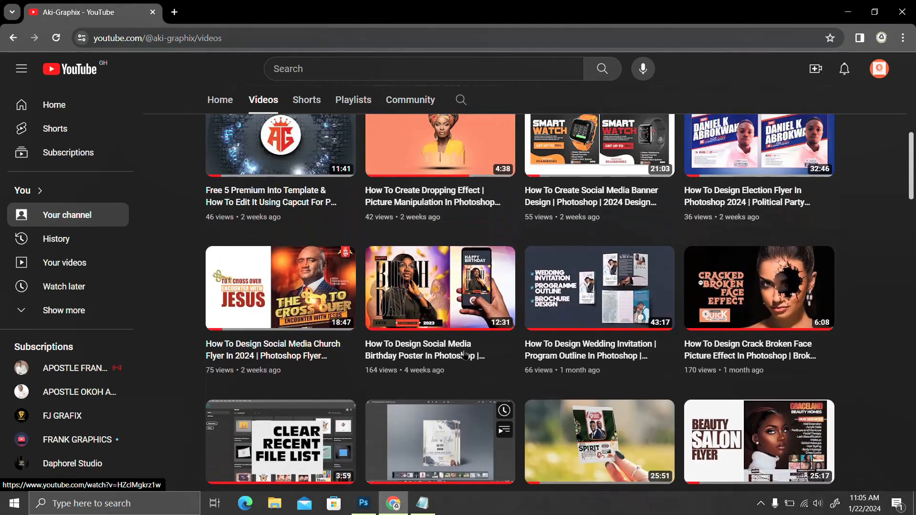
scroll(465, 355, down, 5)
scroll(465, 355, up, 8)
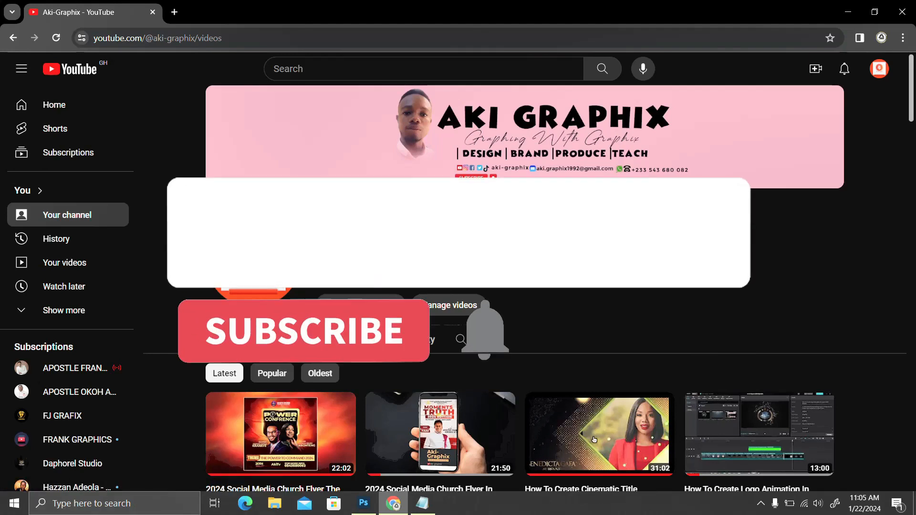
scroll(528, 377, down, 3)
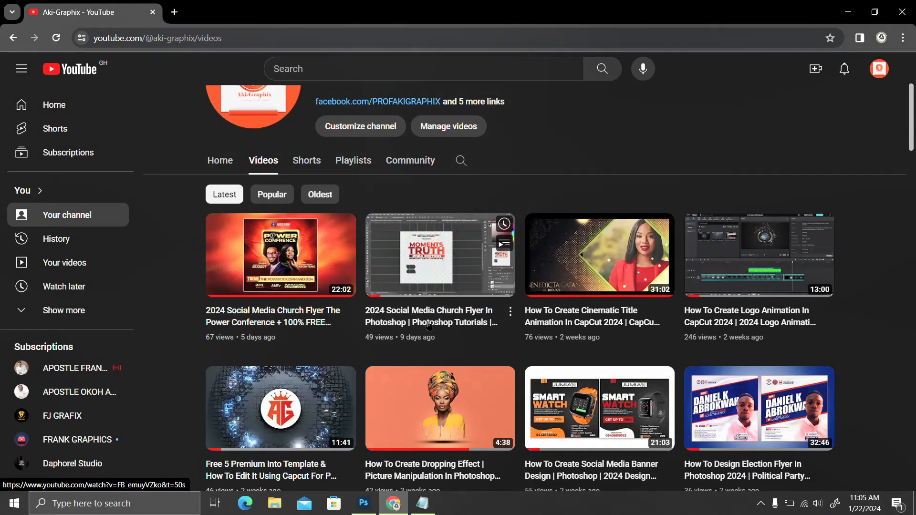
scroll(429, 320, up, 3)
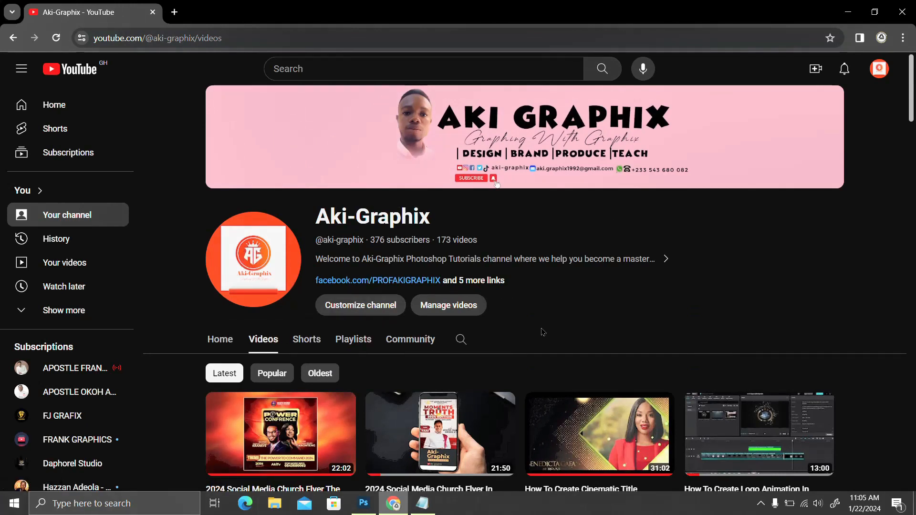
scroll(540, 331, down, 2)
mouse_move(406, 368)
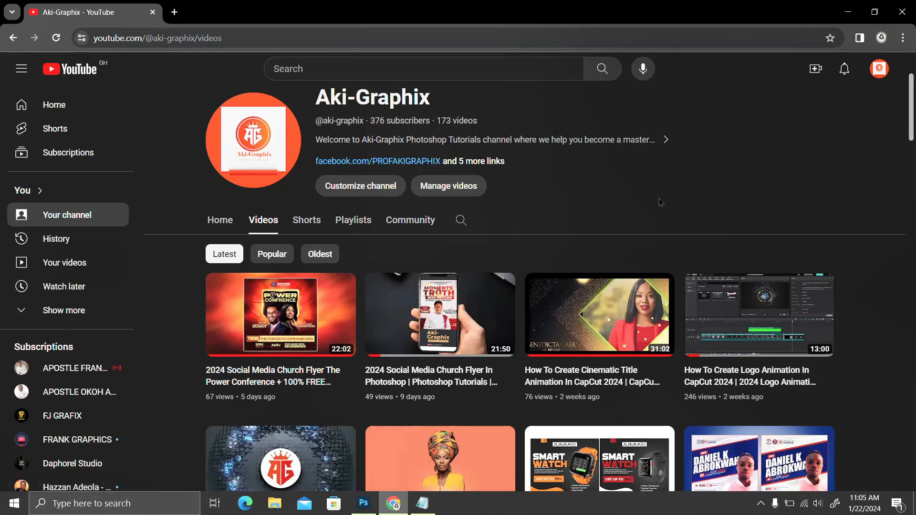
scroll(576, 239, up, 3)
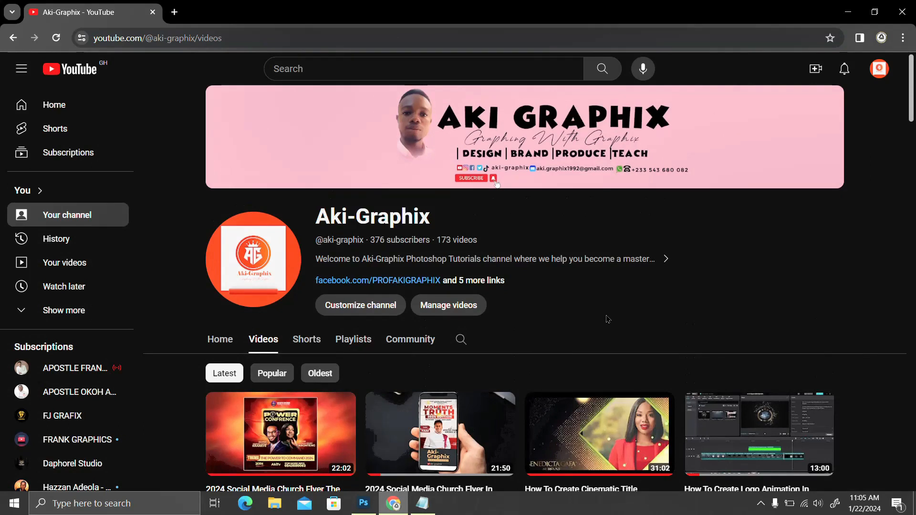
scroll(607, 319, down, 3)
scroll(584, 306, up, 3)
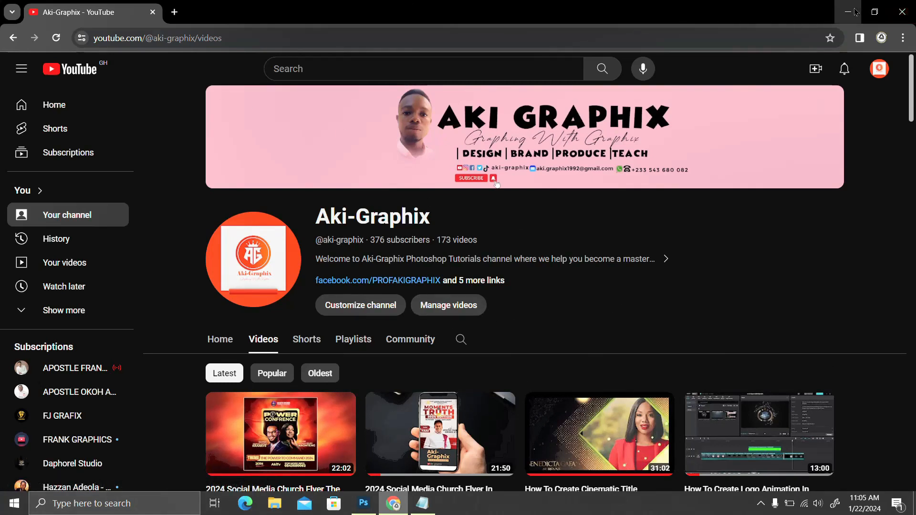
Switch to Photoshop and create a 2000 by 2000 pixel RGB document at 72 ppi with a white background, named TIPS AND TRICKS
click(874, 12)
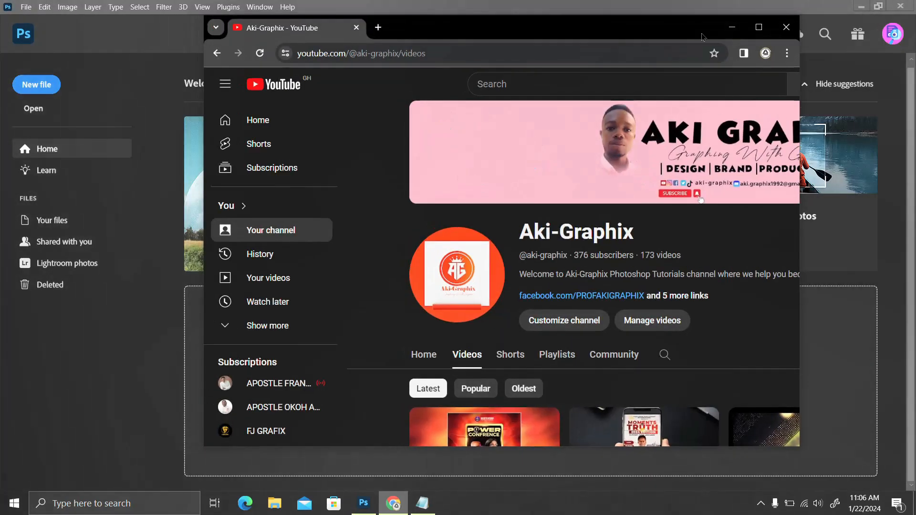
click(732, 28)
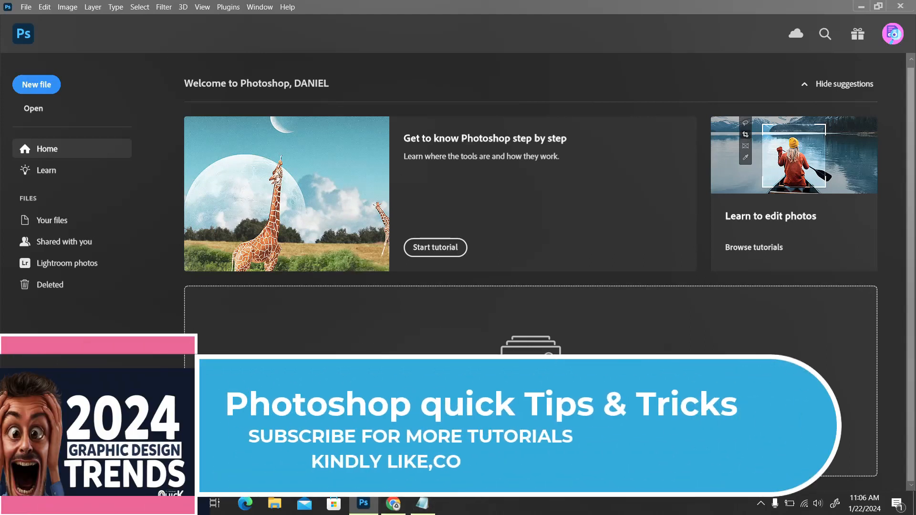
key(ctrl+n)
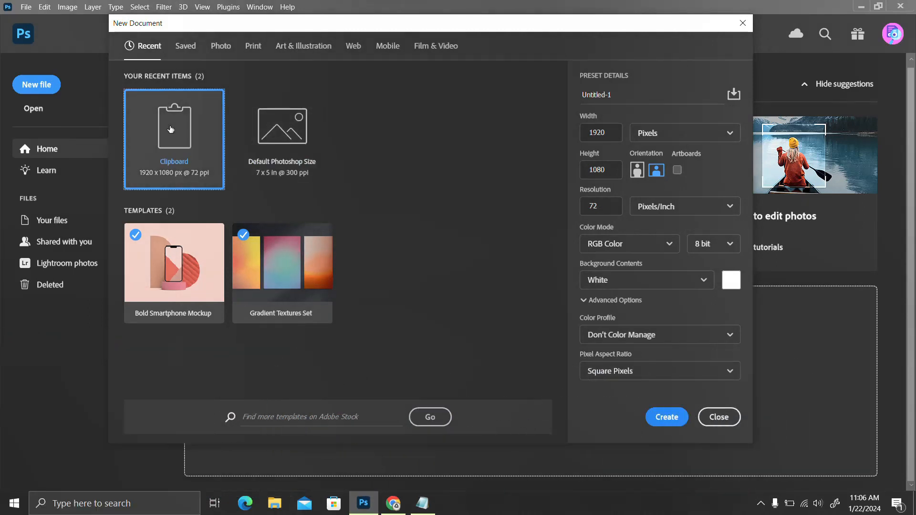
double_click(601, 132)
text(206)
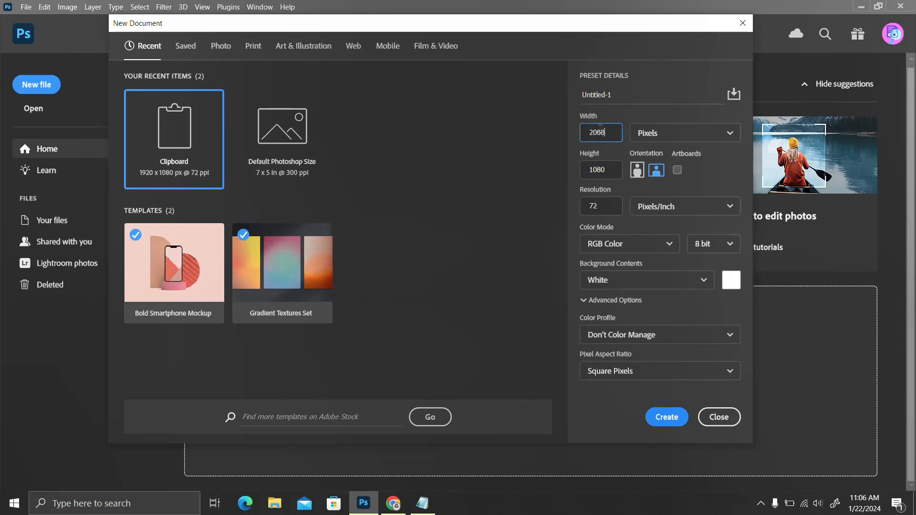
double_click(600, 171)
text(2000)
click(649, 99)
text(TIPS AND TRICKS)
key(Return)
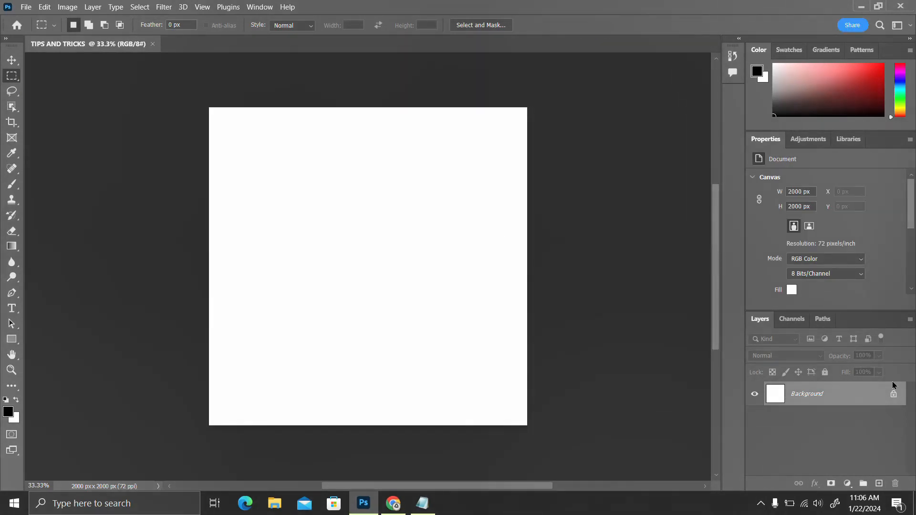
Unlock the Background layer to turn it into a regular layer and activate the Move tool
click(894, 394)
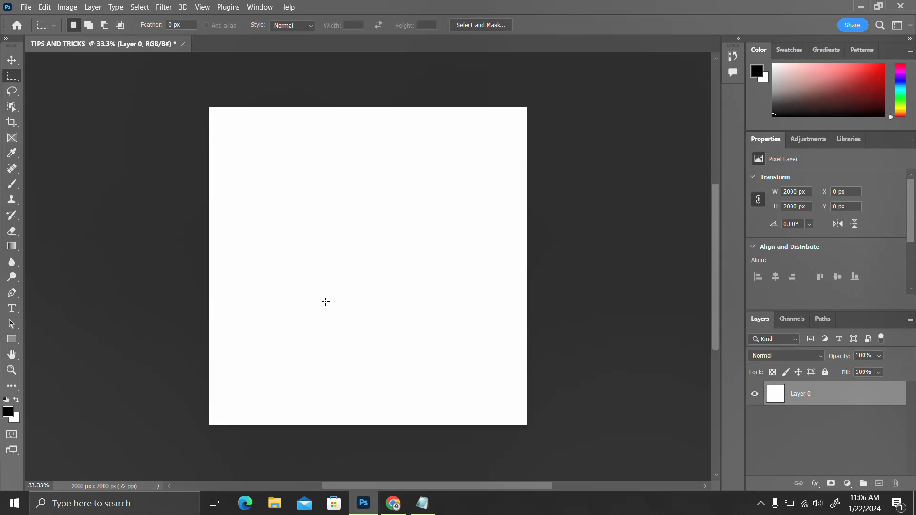
click(12, 60)
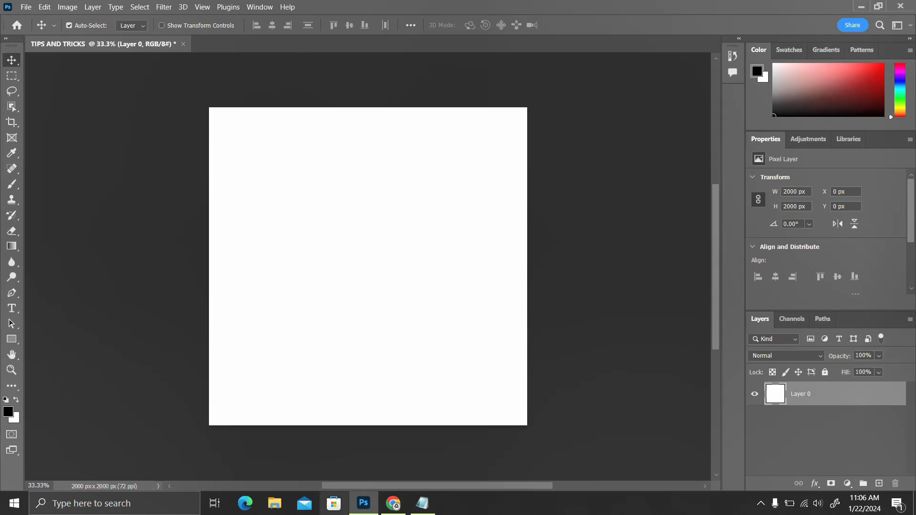
click(423, 503)
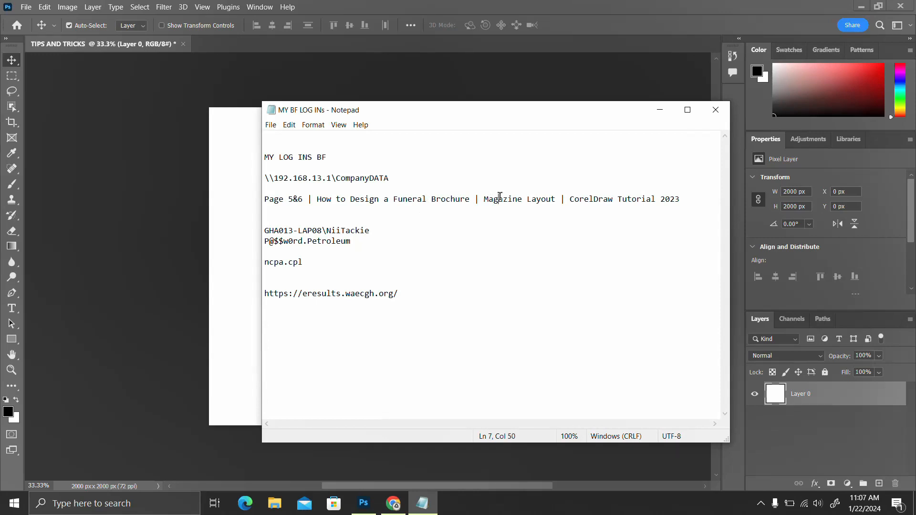
double_click(500, 196)
click(217, 186)
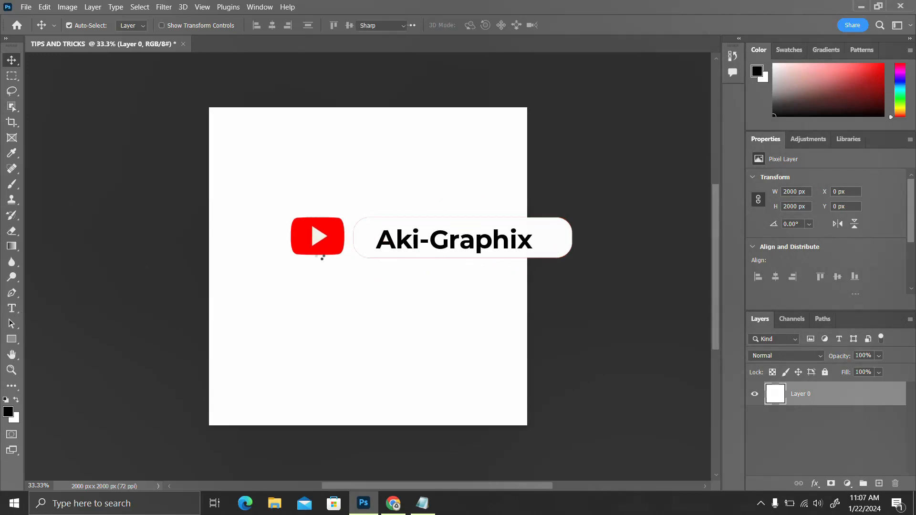
Add a point text reading "Magazine" near the middle of the white canvas
key(t)
click(322, 258)
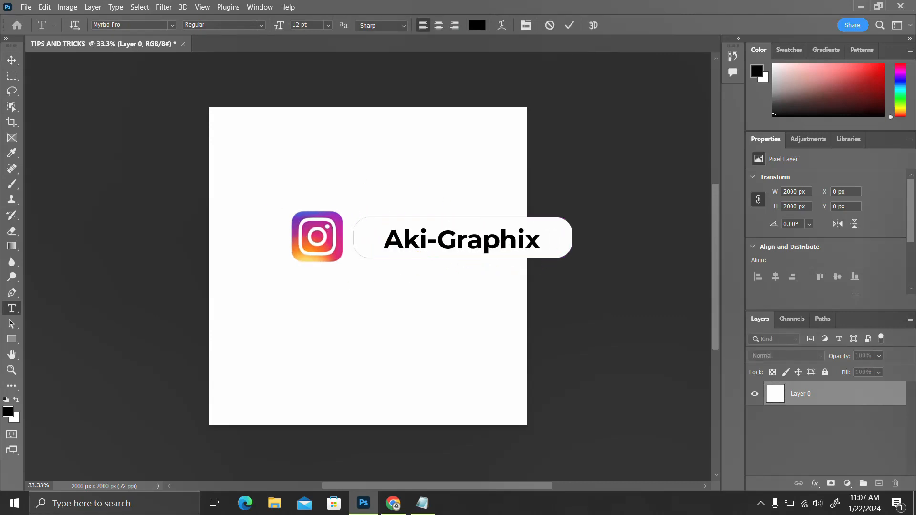
key(ctrl+Return)
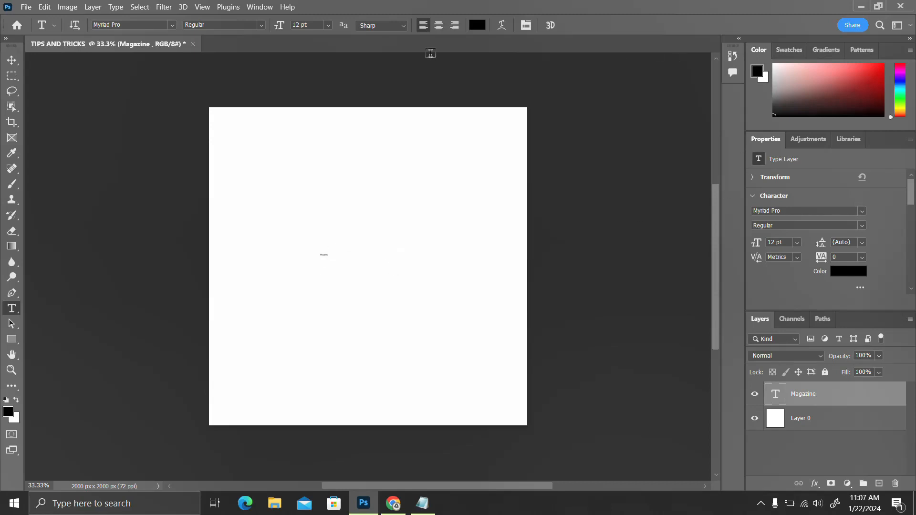
Show the Character settings and set the Magazine text's font size to 100 pt
click(261, 7)
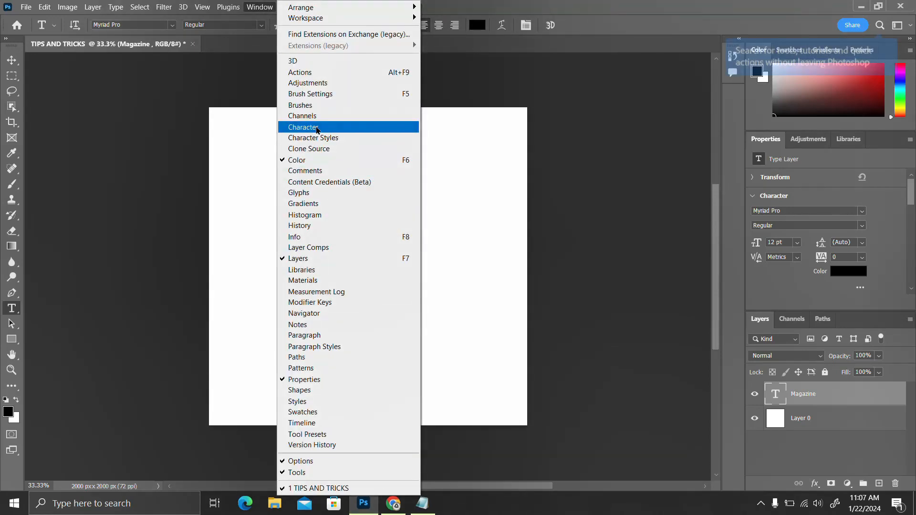
click(317, 128)
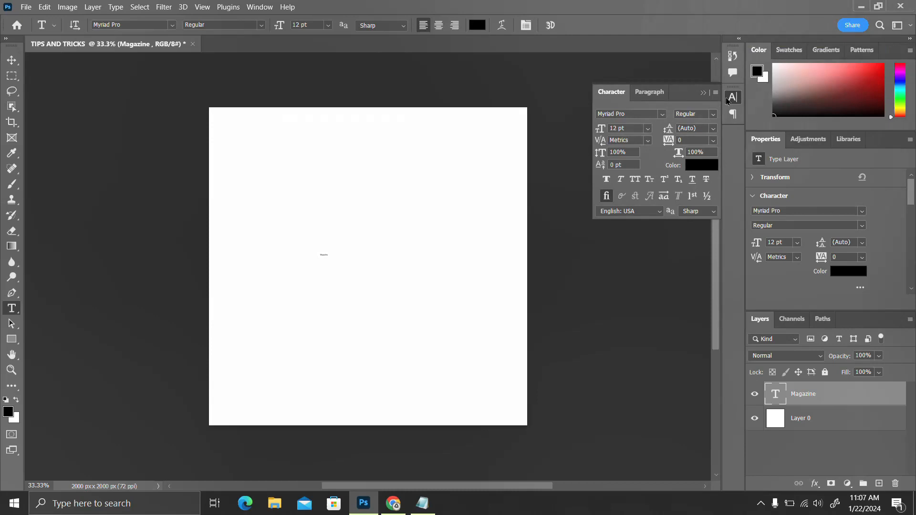
click(732, 98)
click(733, 98)
text(50)
key(Return)
double_click(613, 129)
key(Return)
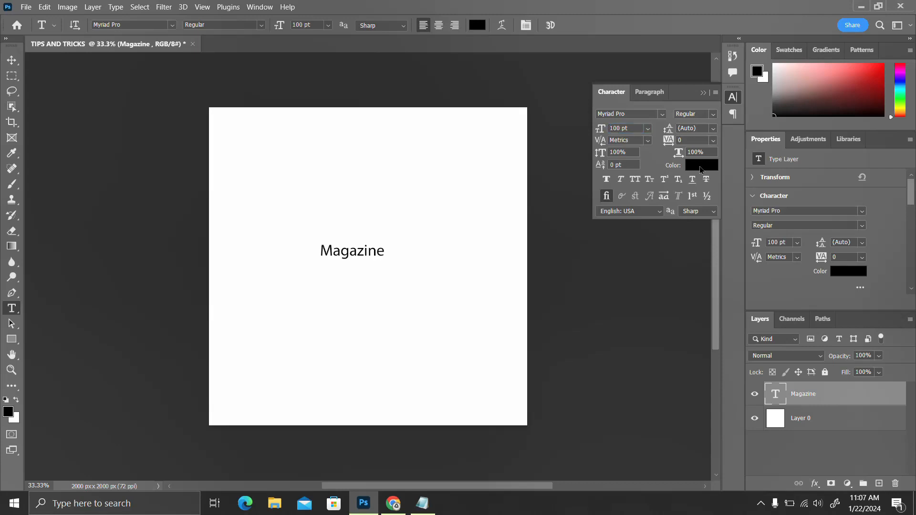
Confirm black (000000) as the Magazine text's color and collapse the Character settings
drag(417, 178, 426, 260)
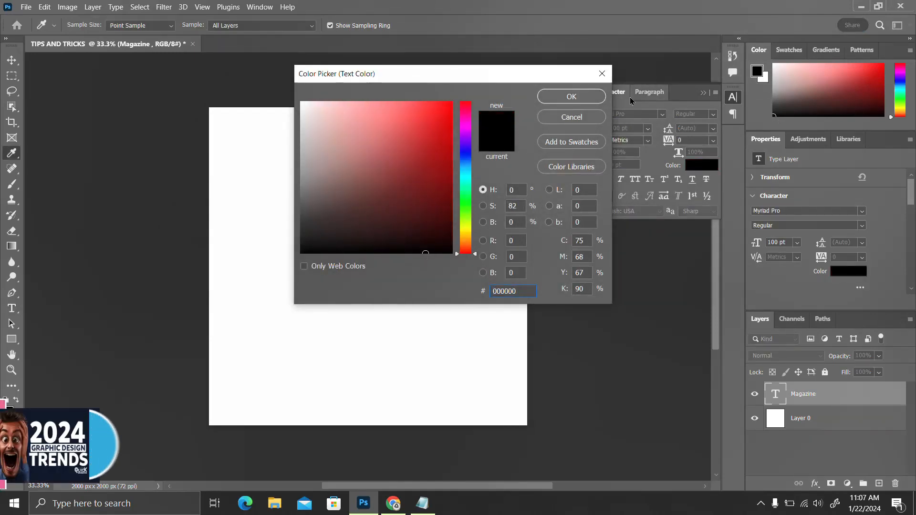
click(581, 99)
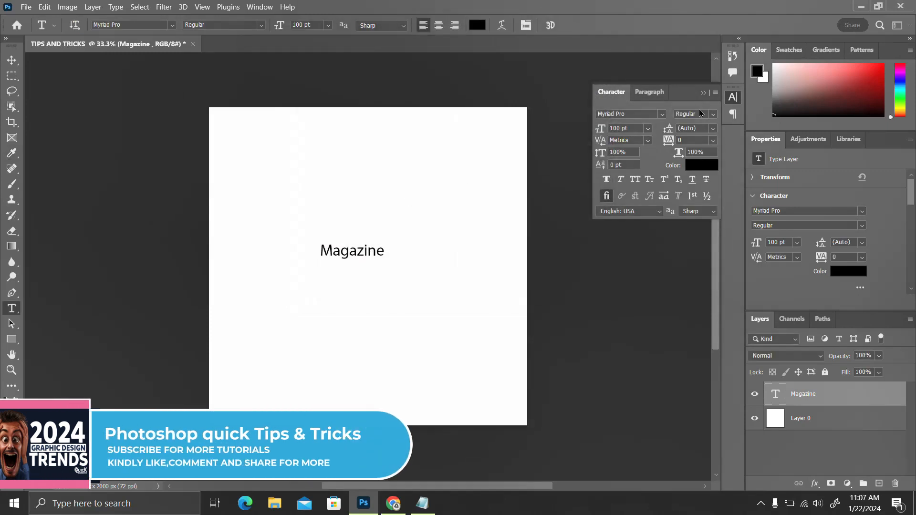
click(733, 98)
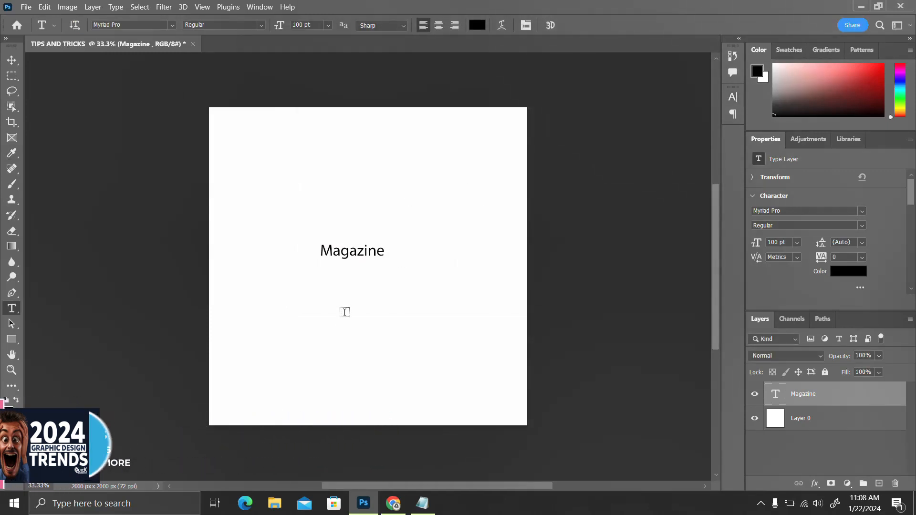
Misspell the Magazine text by replacing both letters "a" with "e" so it reads "Megezine"
click(357, 249)
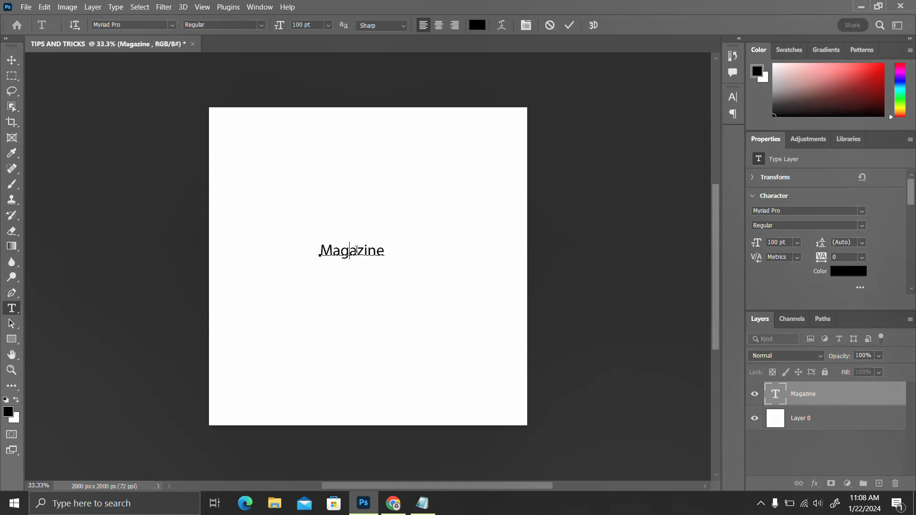
key(Delete)
text(e)
key(Left)
key(Left)
key(BackSpace)
key(ctrl+Return)
text(e)
key(ctrl+Return)
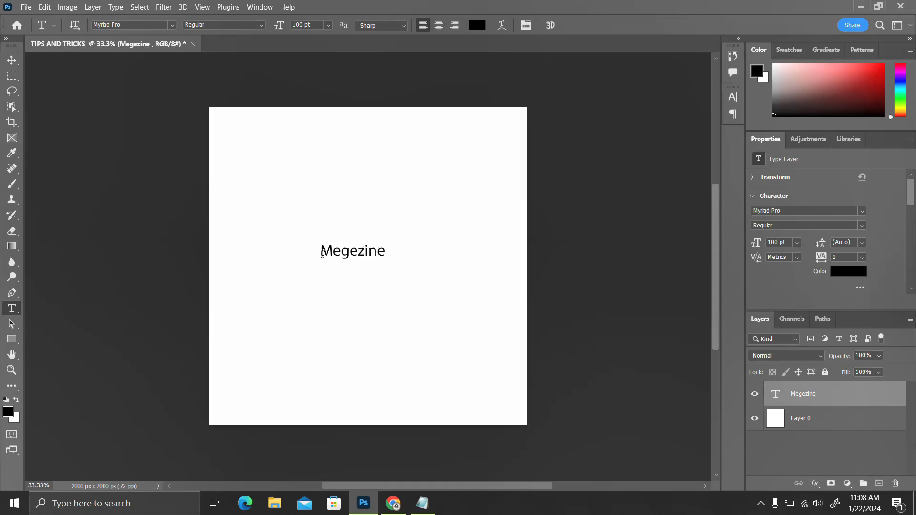
click(364, 251)
key(ctrl+a)
key(BackSpace)
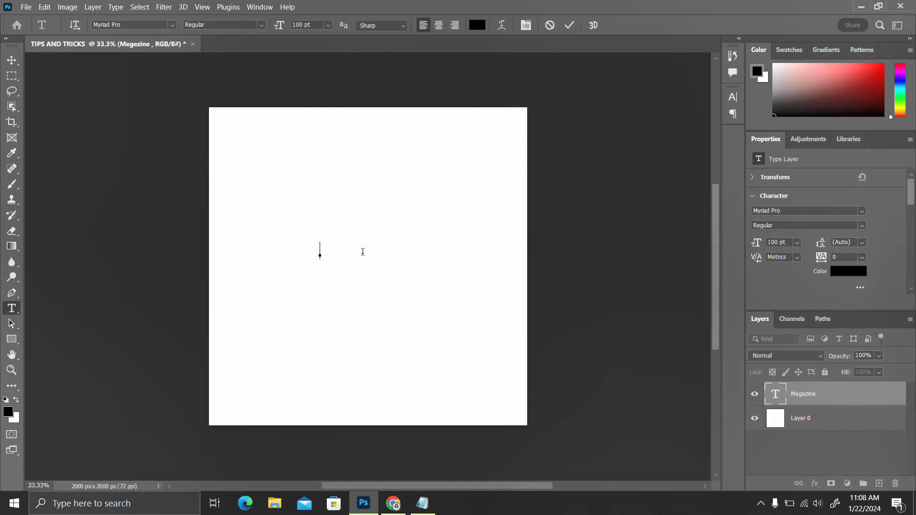
key(ctrl+z)
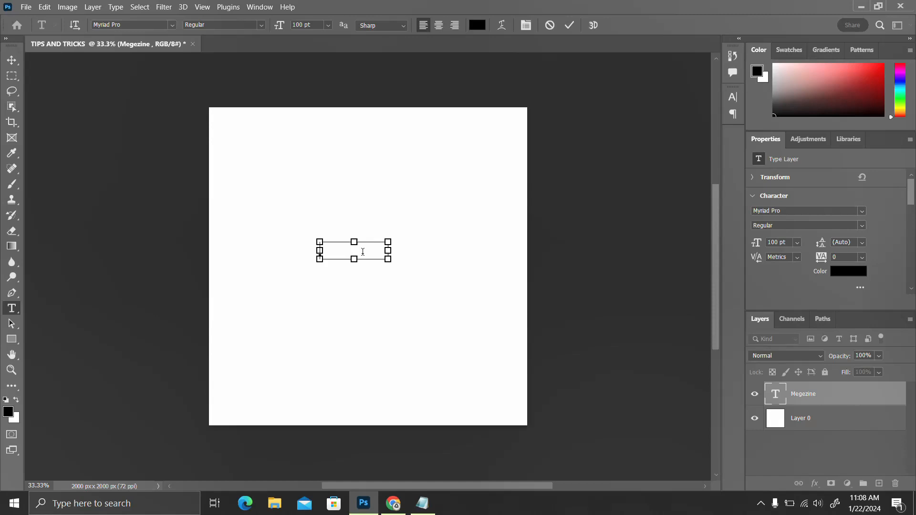
key(BackSpace)
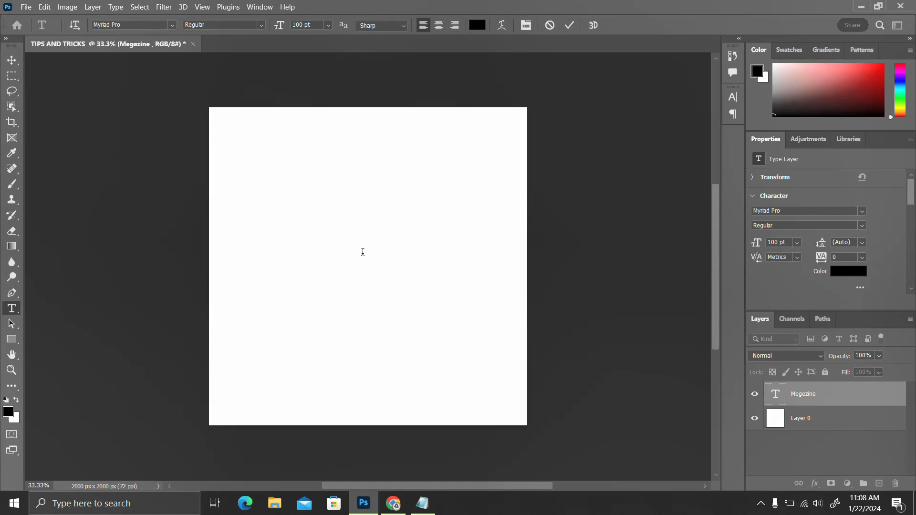
key(Escape)
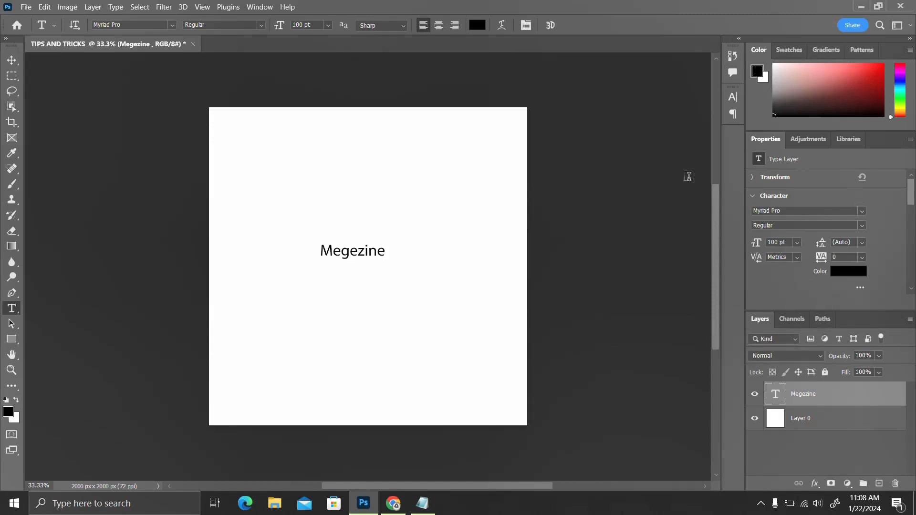
Run Check Spelling on the word "Megezine", review the suggestions, and close the check without applying a replacement
double_click(345, 254)
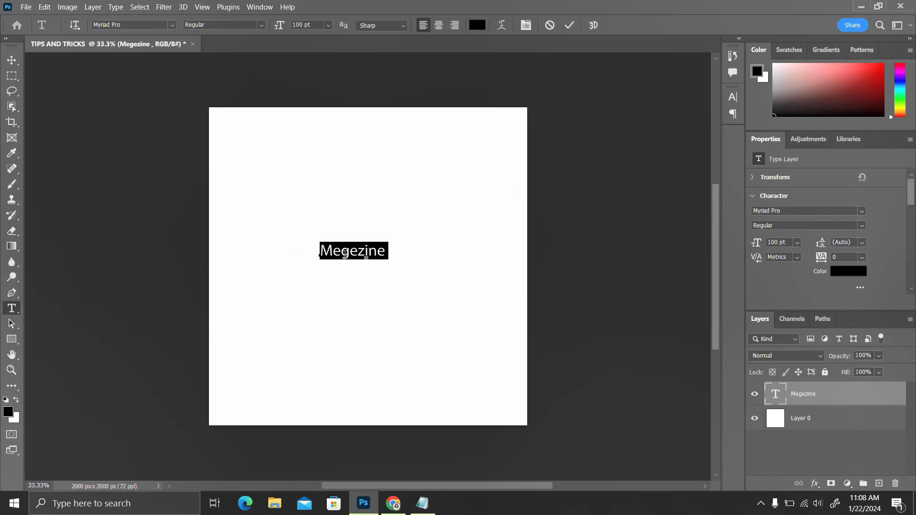
click(44, 8)
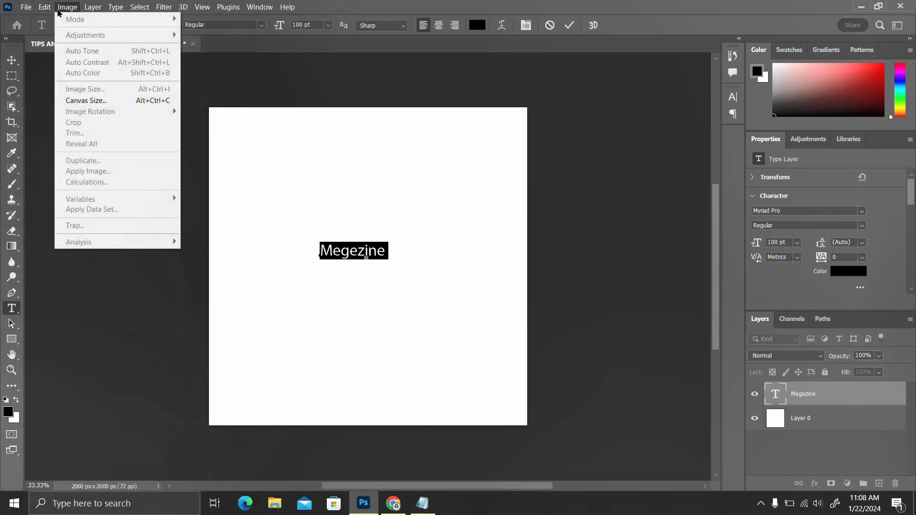
click(357, 250)
click(357, 250)
double_click(356, 250)
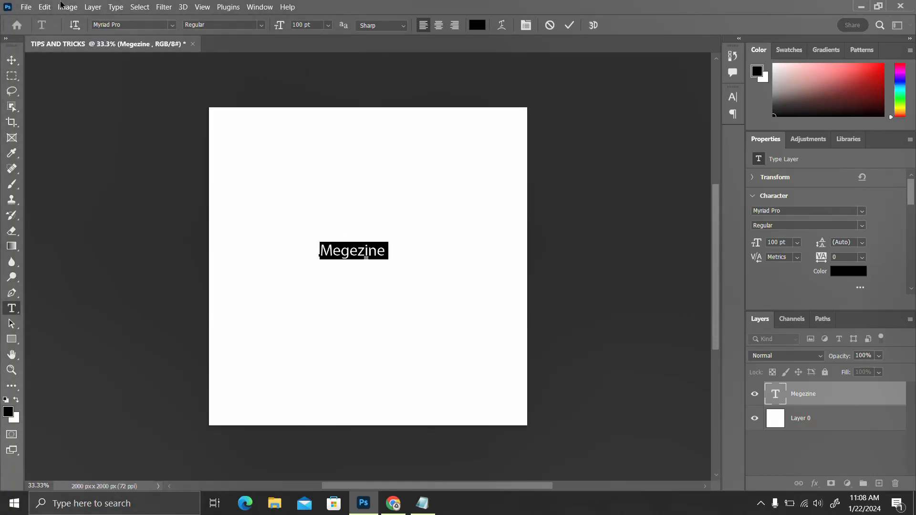
click(45, 7)
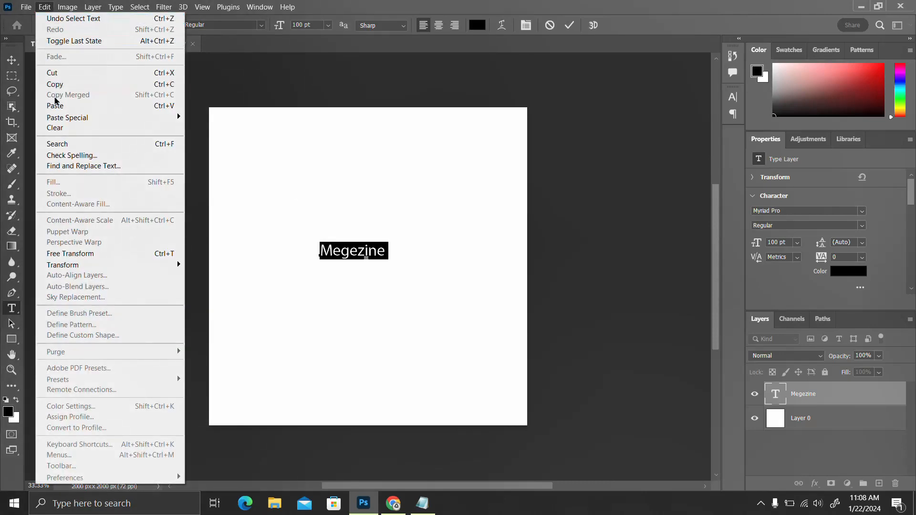
click(79, 156)
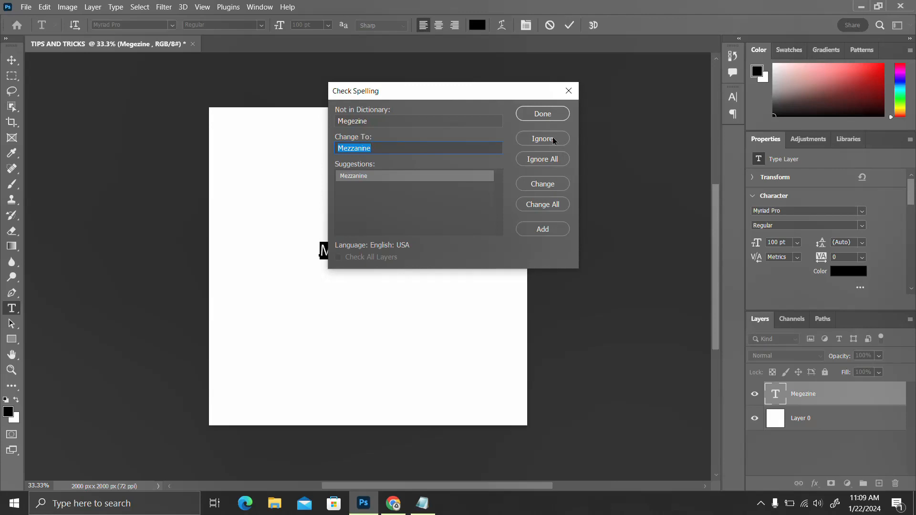
click(548, 117)
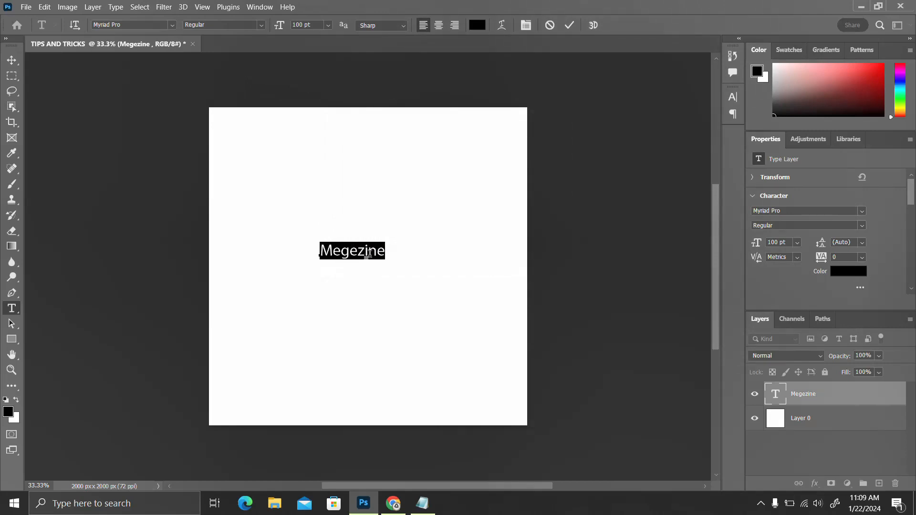
click(373, 253)
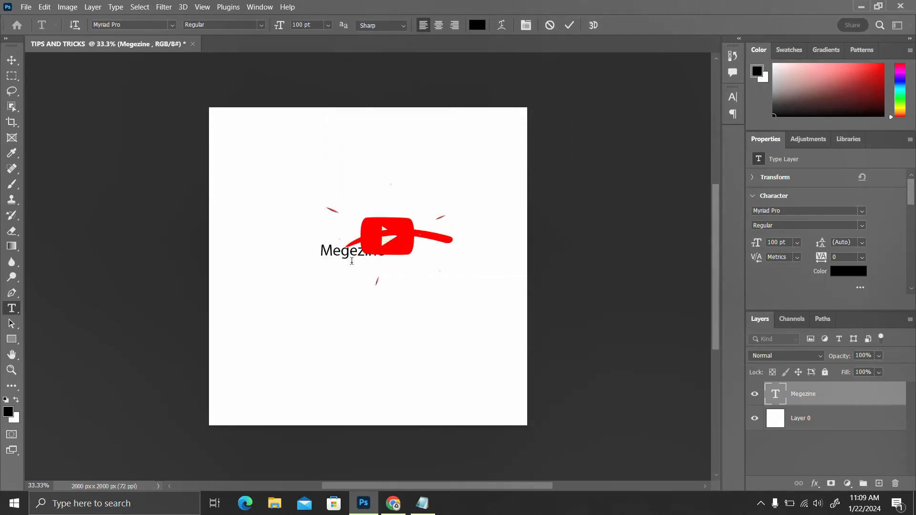
click(369, 280)
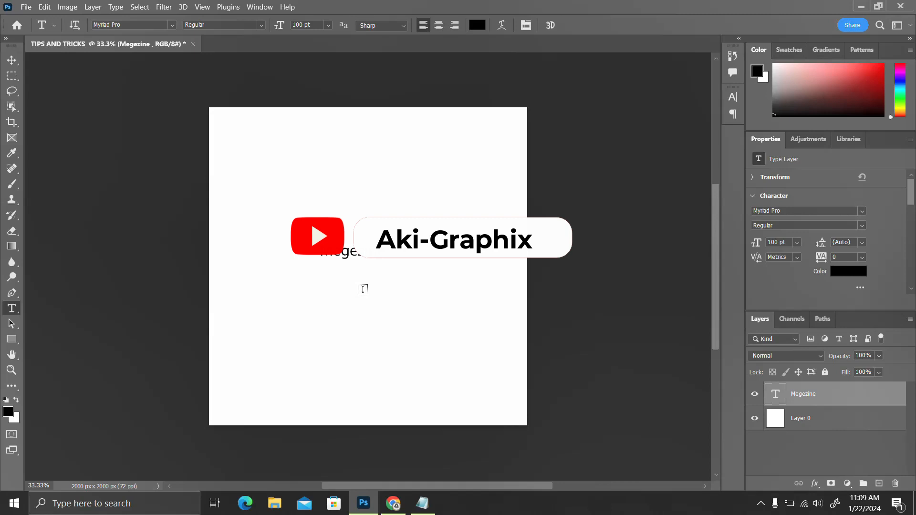
Add a second point text with the misspelled word "christiaems" below Megezine
click(363, 289)
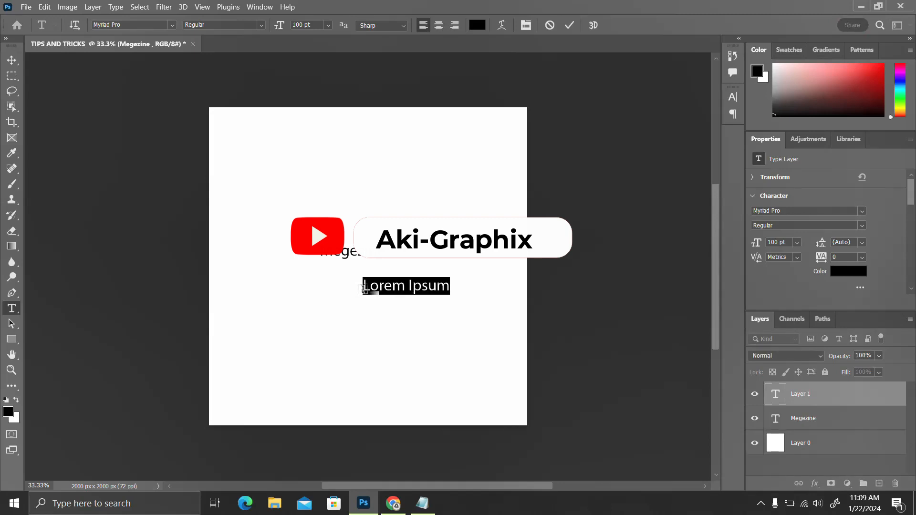
text(christi)
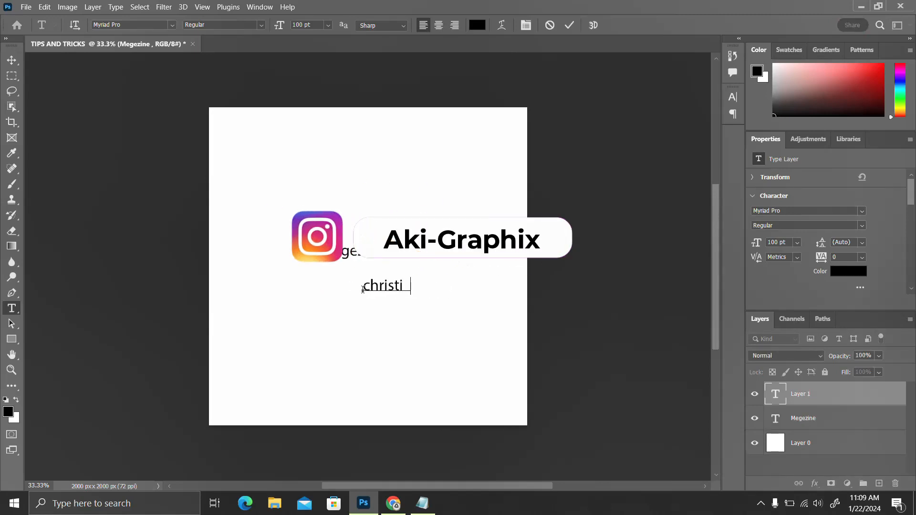
key(BackSpace)
text(ams)
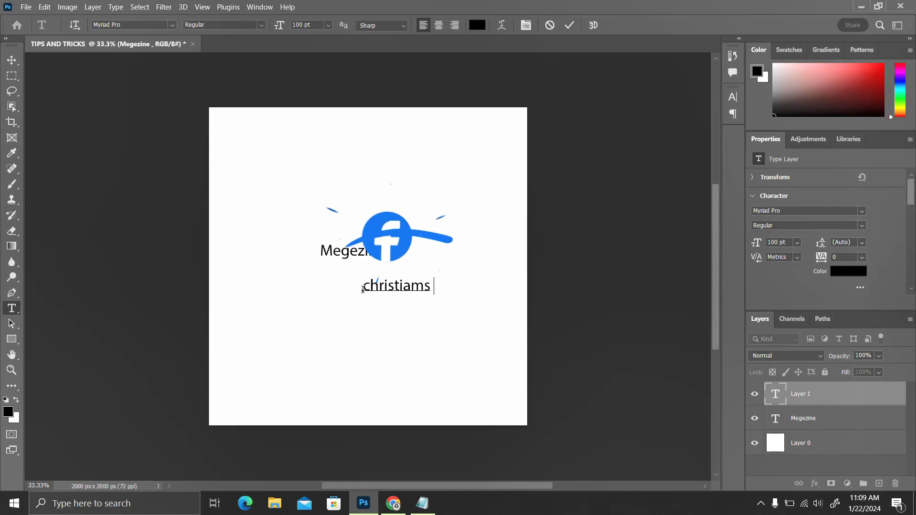
key(Left)
key(Left)
key(Left)
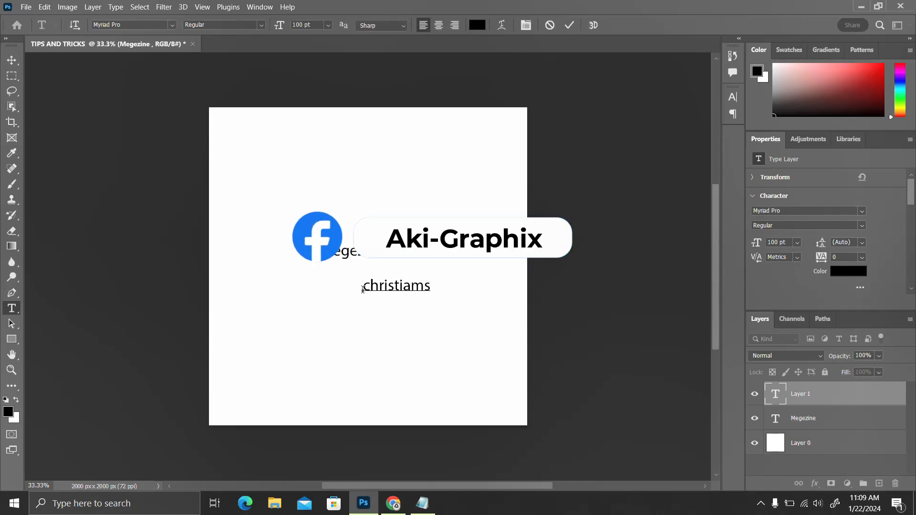
text(e)
key(ctrl+Return)
Check the spelling of "christiaems", replace all its occurrences with the suggestion "christian", and commit the text
double_click(396, 285)
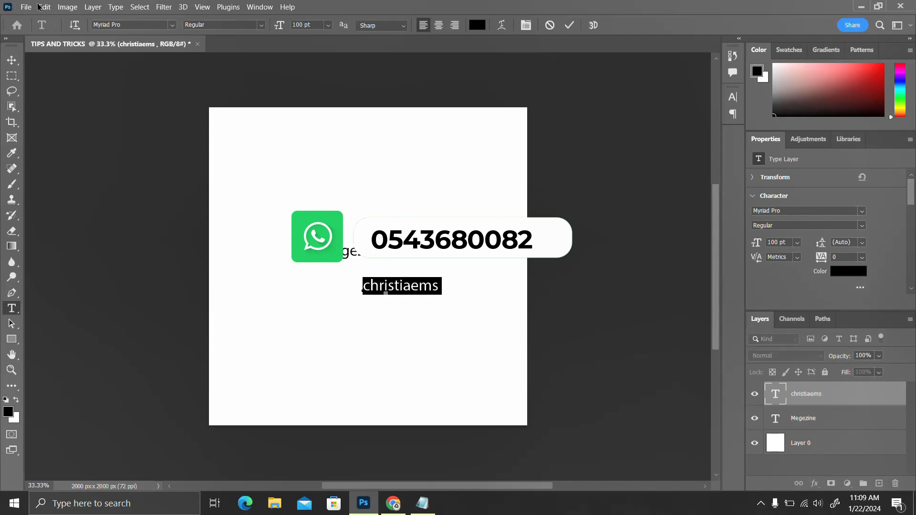
click(43, 7)
click(76, 157)
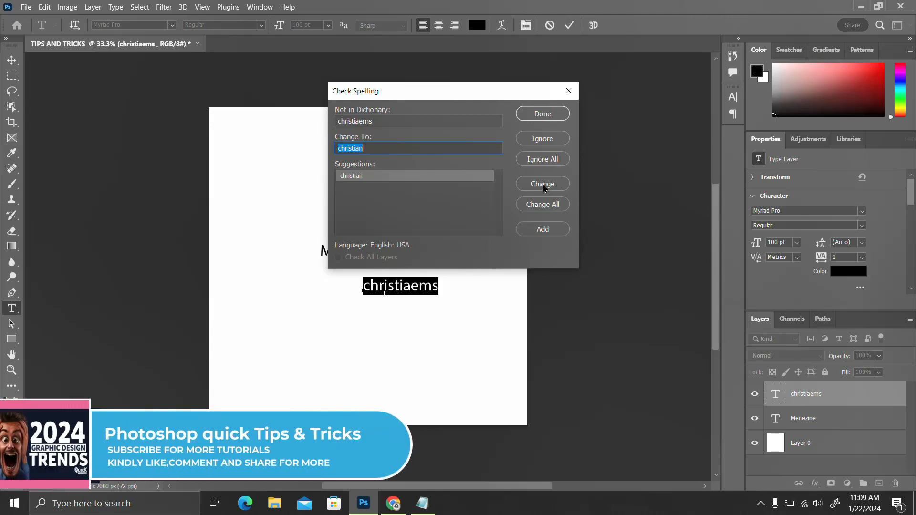
click(549, 205)
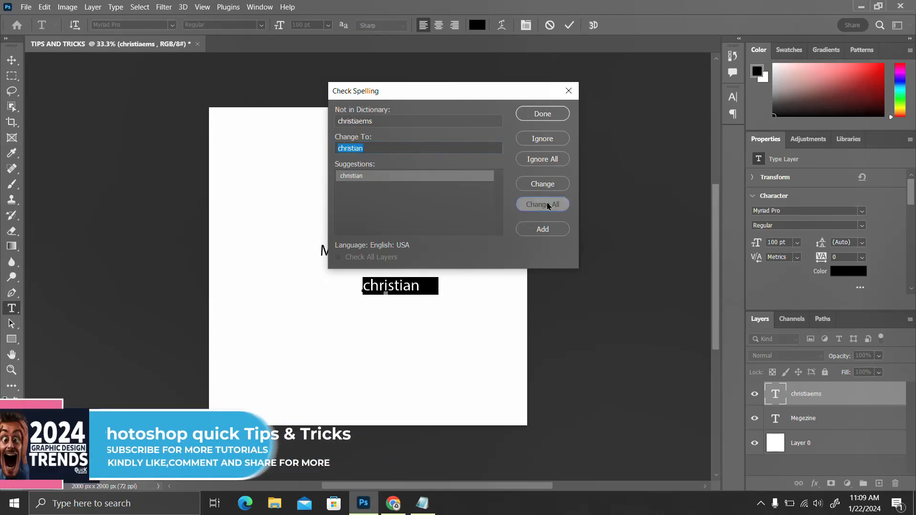
click(449, 197)
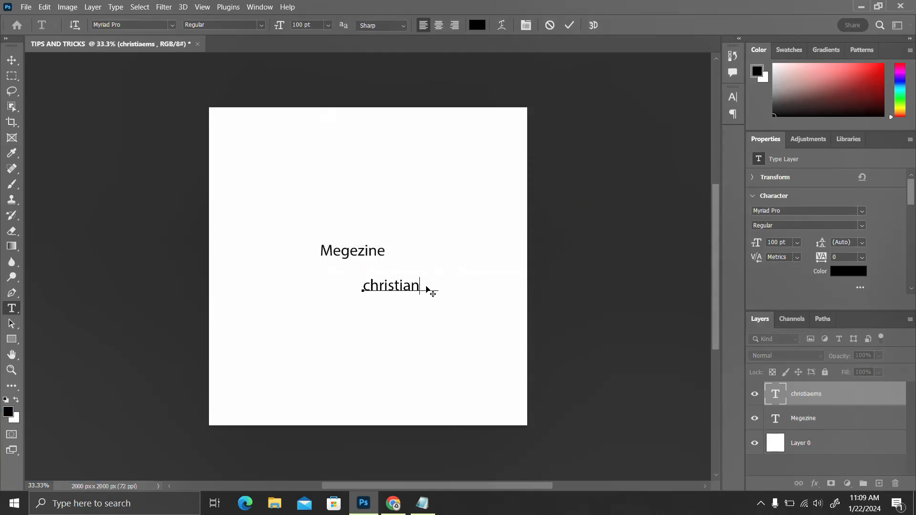
click(363, 285)
drag(362, 285, 428, 281)
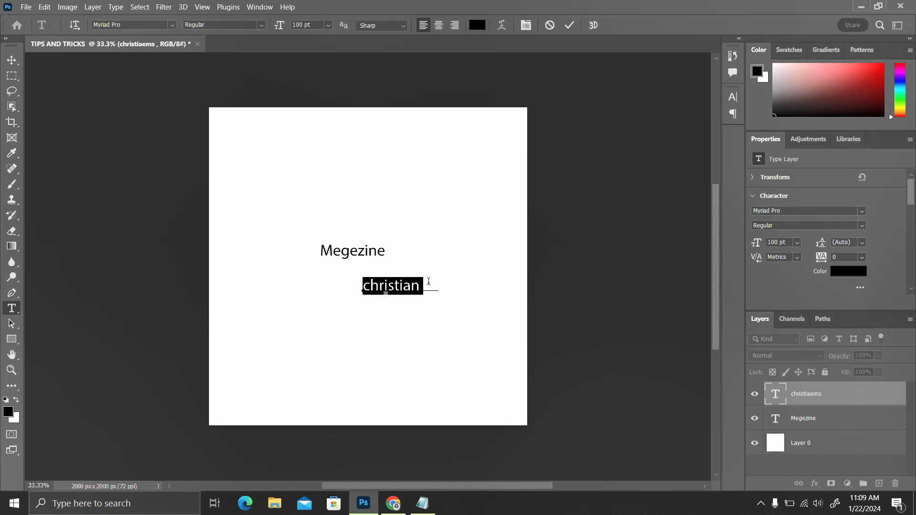
click(429, 283)
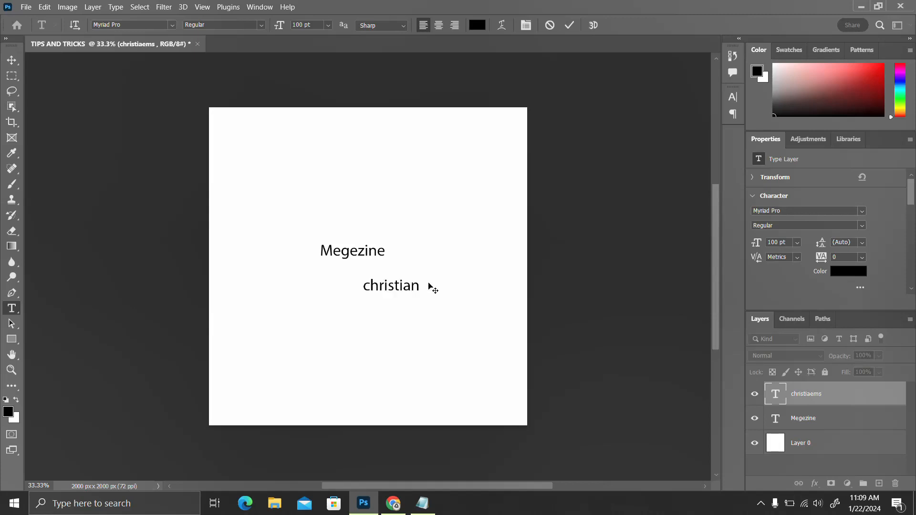
click(378, 263)
Replace the entire second text below Megezine with the retyped word "christian" and commit it
click(386, 287)
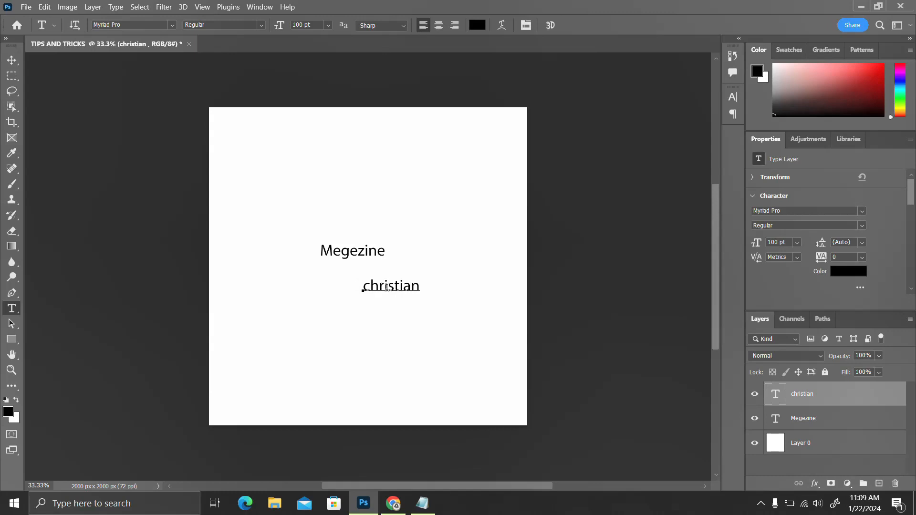
double_click(387, 287)
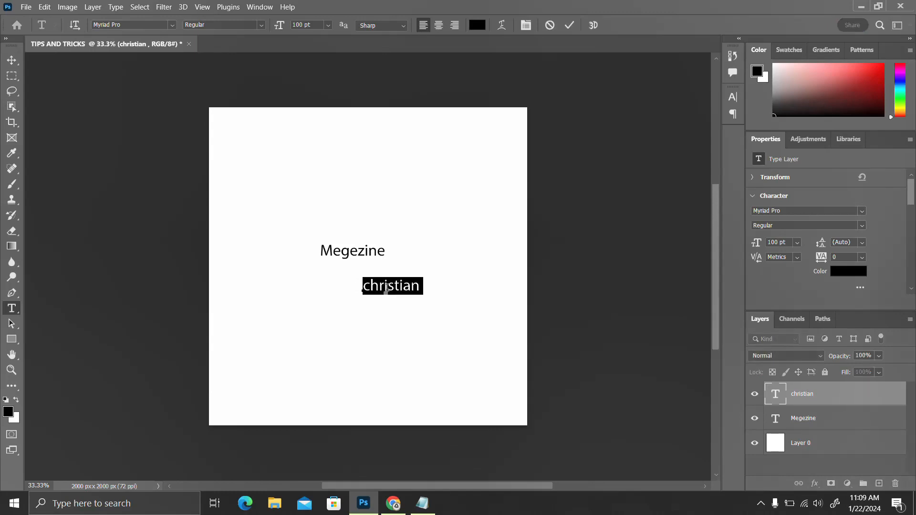
key(BackSpace)
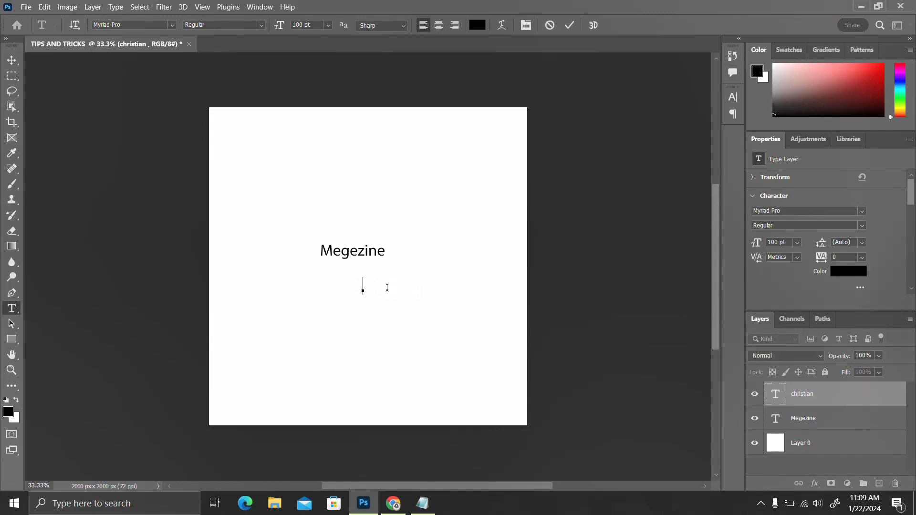
text(christian)
key(ctrl+Return)
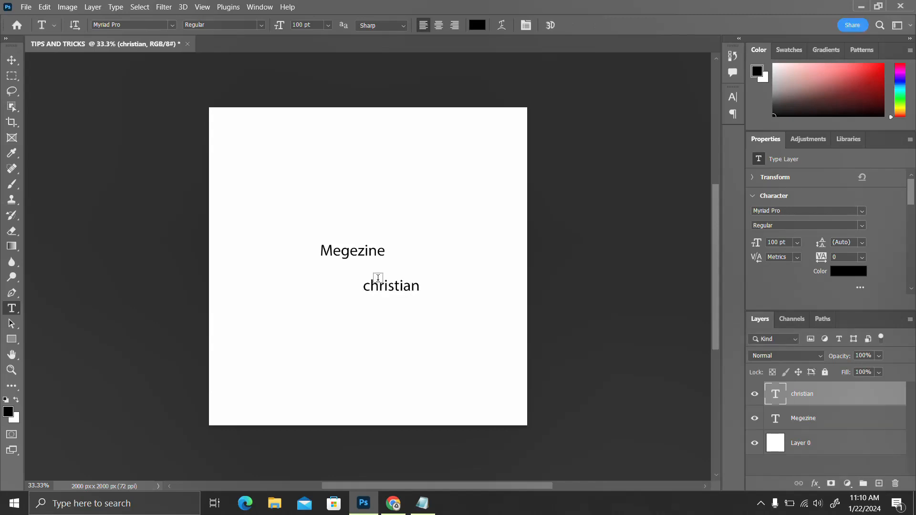
Run Check Spelling on the selected word "christian", close the check, and commit the text
click(388, 286)
double_click(386, 288)
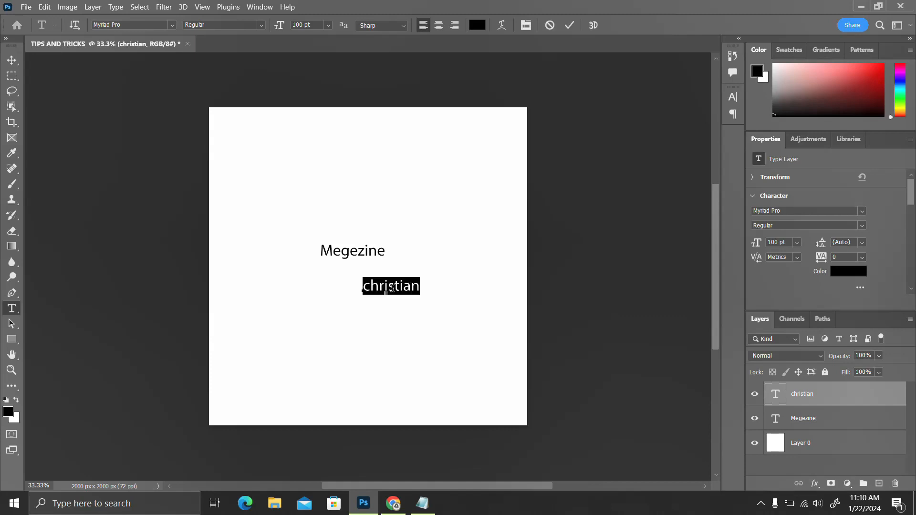
click(45, 7)
click(74, 155)
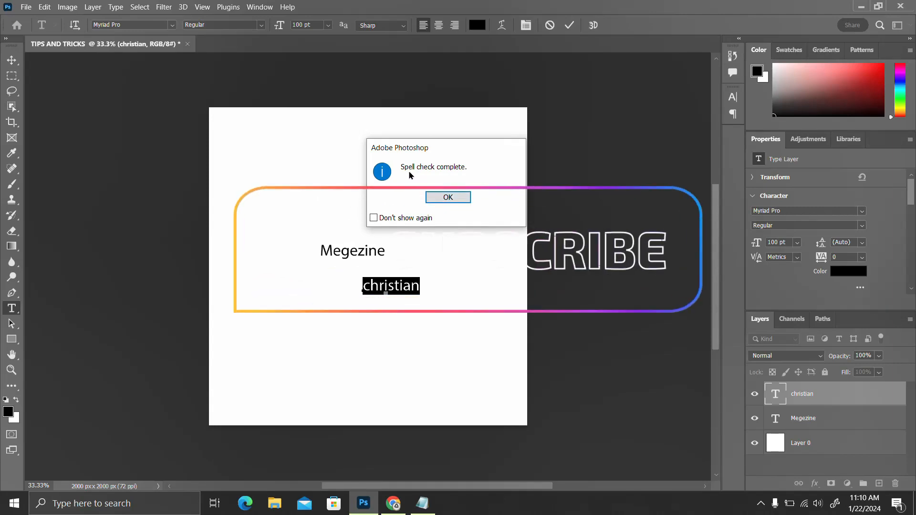
click(448, 197)
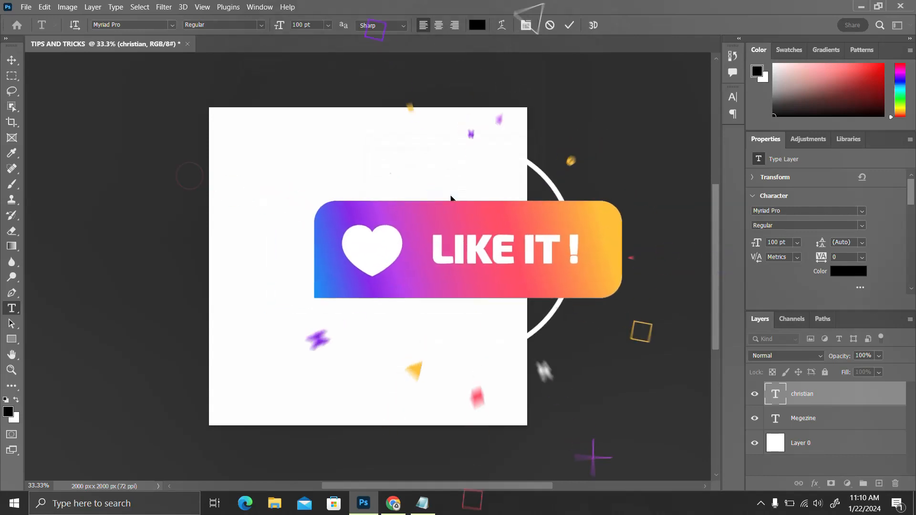
click(570, 25)
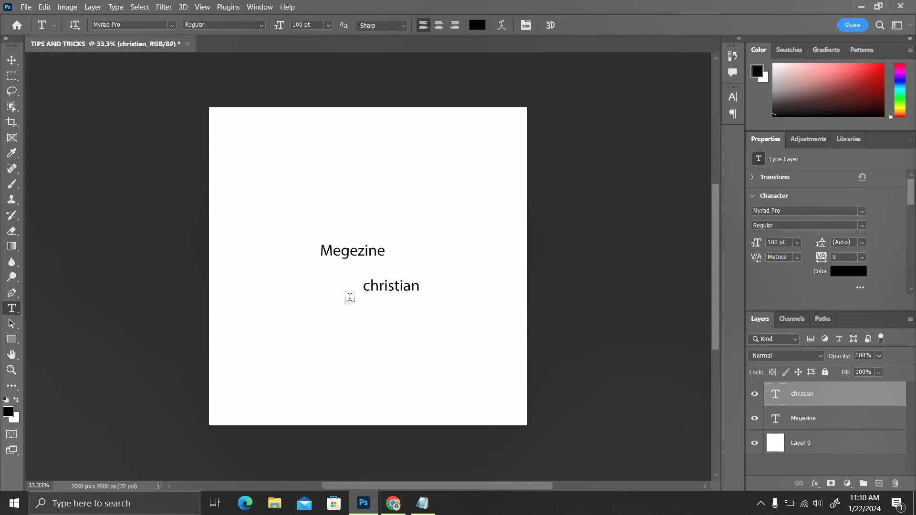
Apply All Caps to only the first letter of "christian" and commit the text
click(370, 286)
drag(370, 286, 354, 285)
click(733, 97)
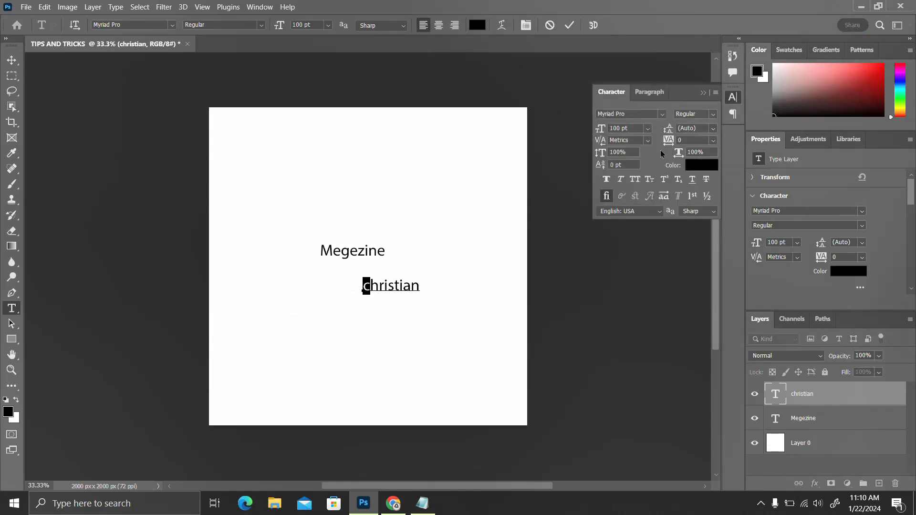
click(631, 184)
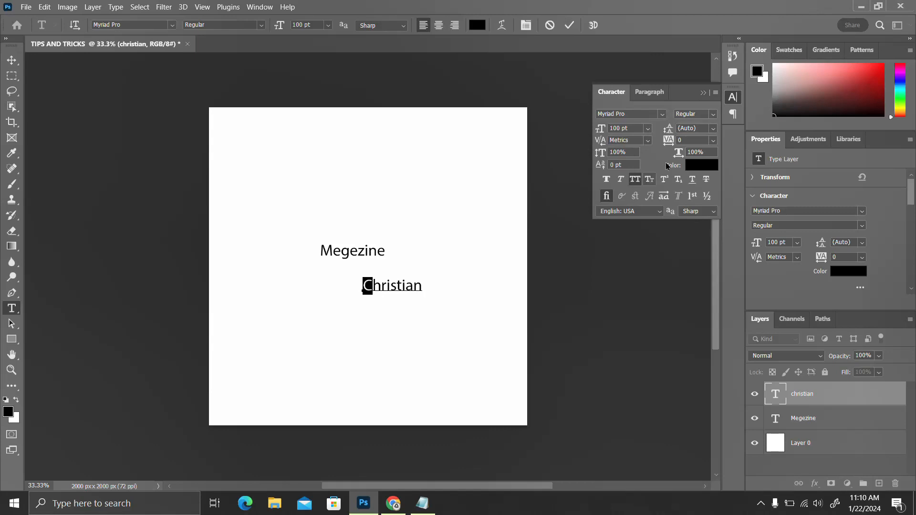
click(732, 96)
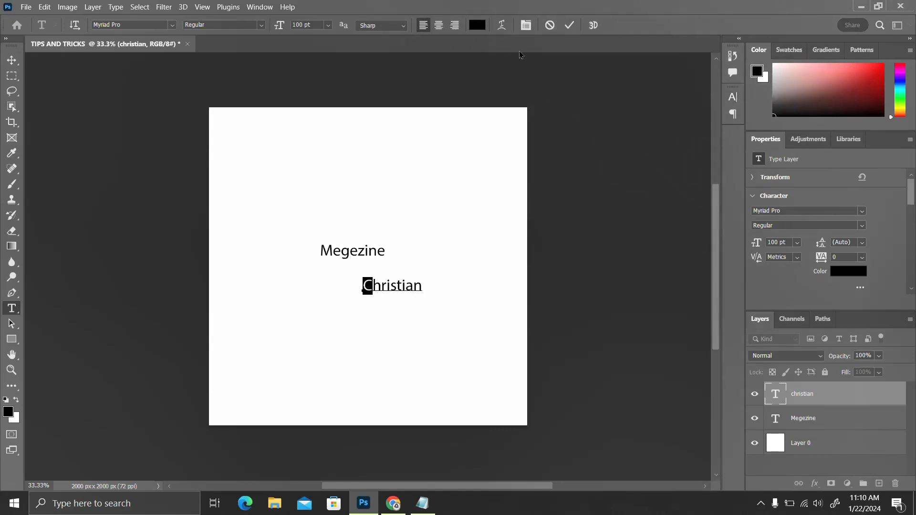
click(569, 25)
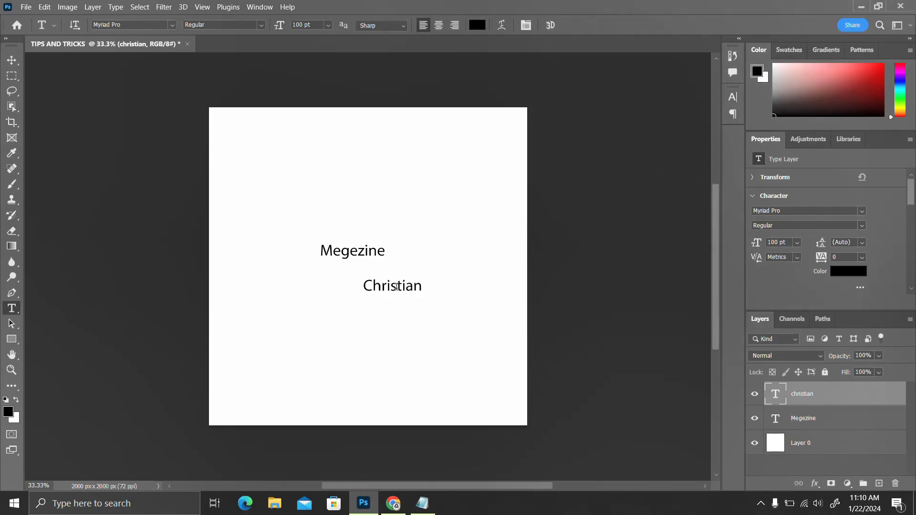
Run Check Spelling across all layers with no text selected and close it without replacing "Megezine"
click(44, 6)
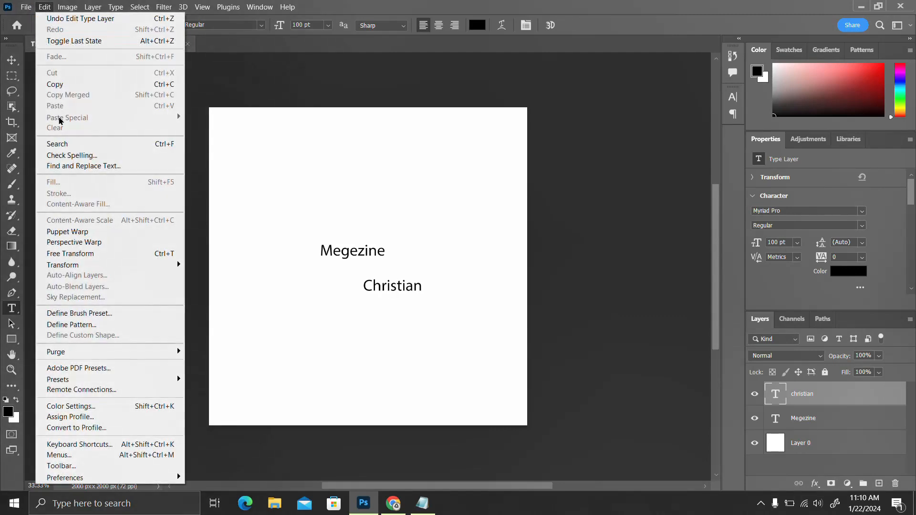
click(61, 155)
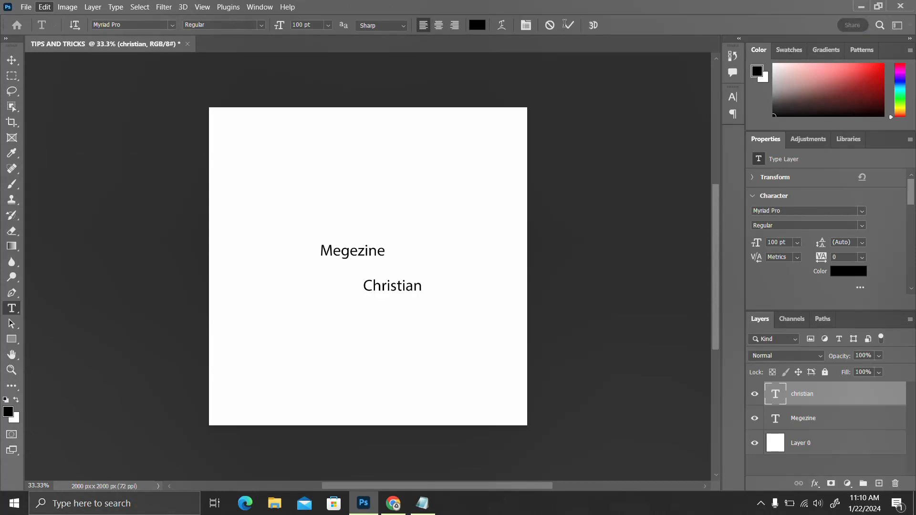
click(566, 25)
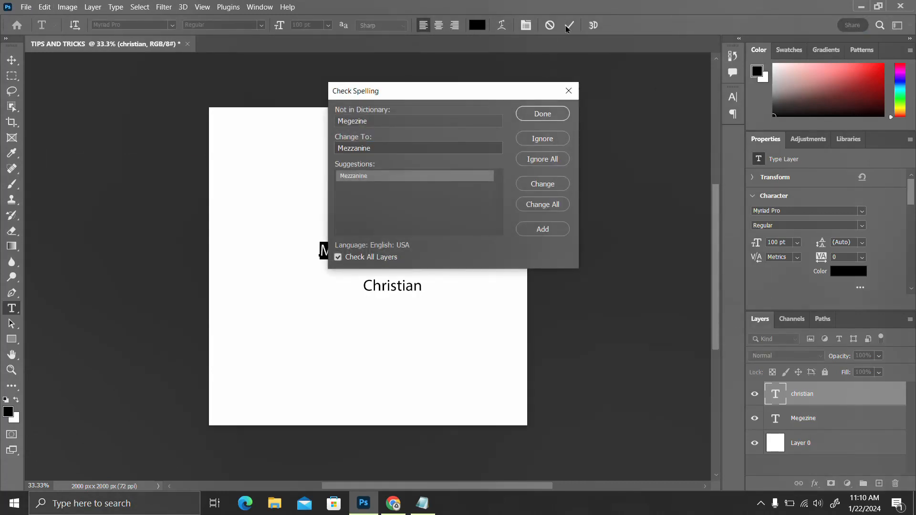
click(568, 91)
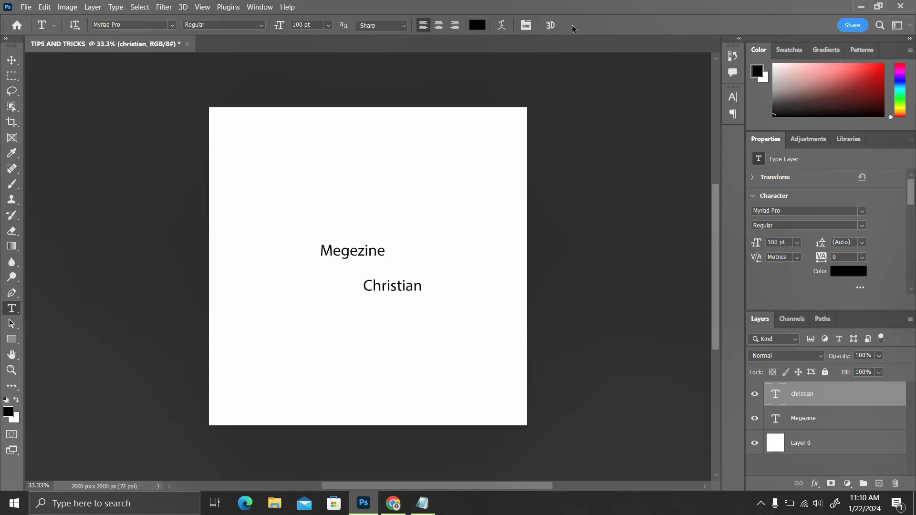
Start Check Spelling again for the document's text
click(44, 6)
click(77, 155)
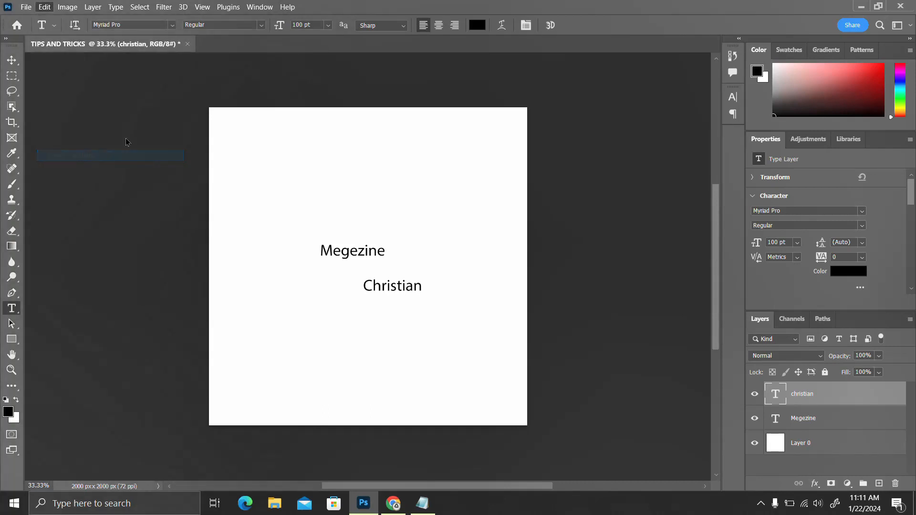